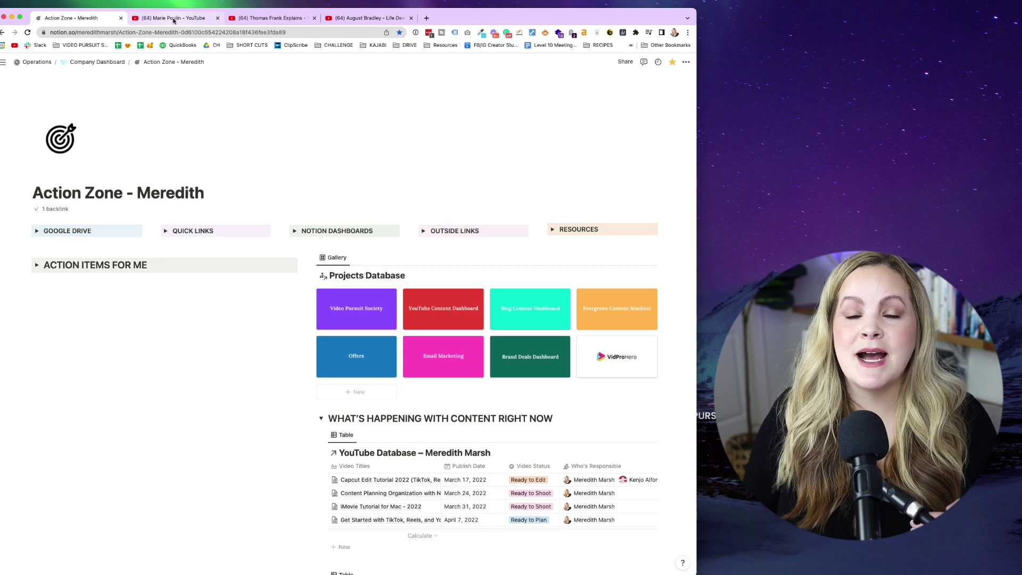
Show each of the three Notion creators' YouTube channel pages in turn, ending on Life Design.
{"action": "left_click", "coordinate": [173, 19]}
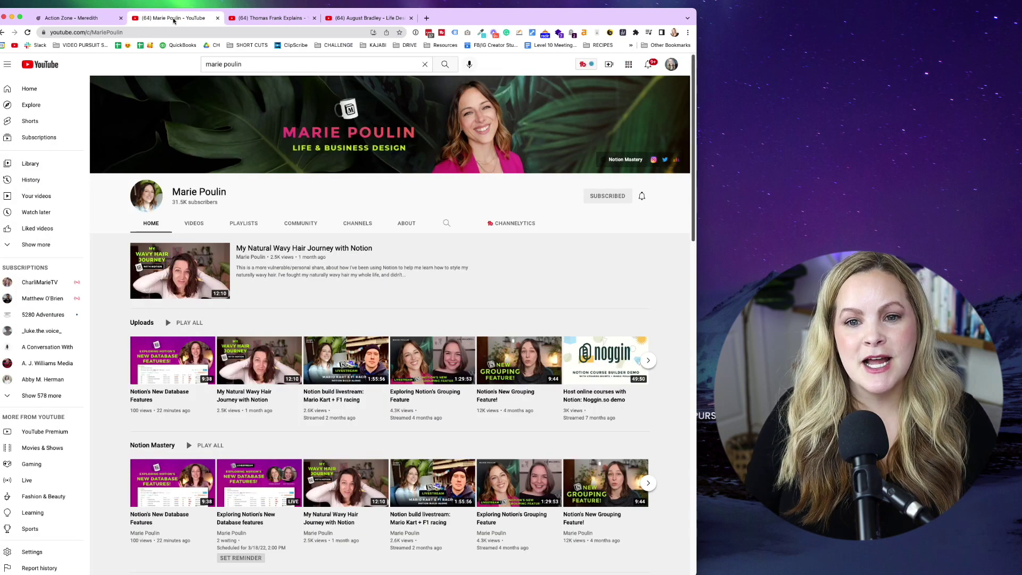
{"action": "left_click", "coordinate": [275, 19]}
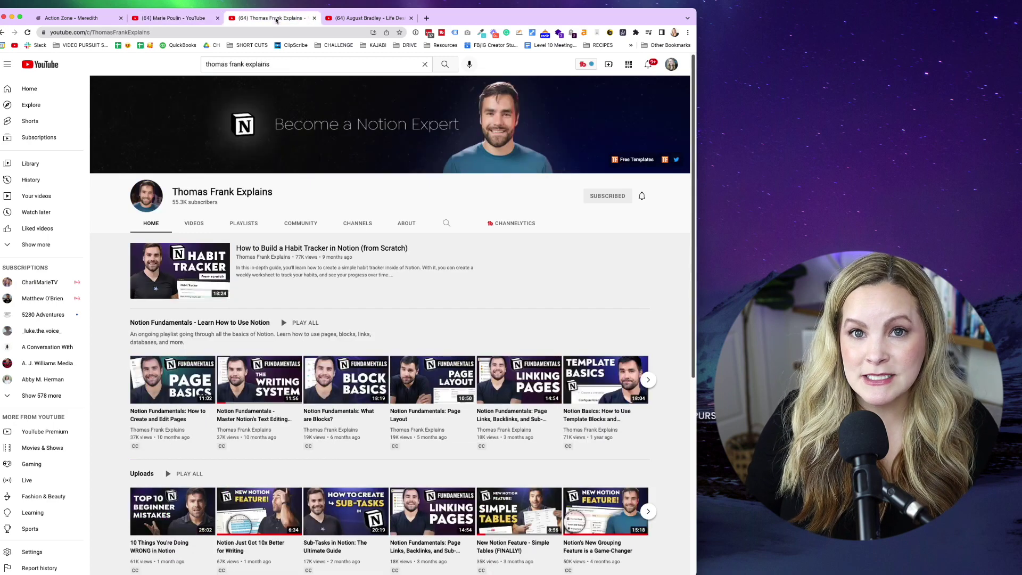
{"action": "left_click", "coordinate": [338, 20]}
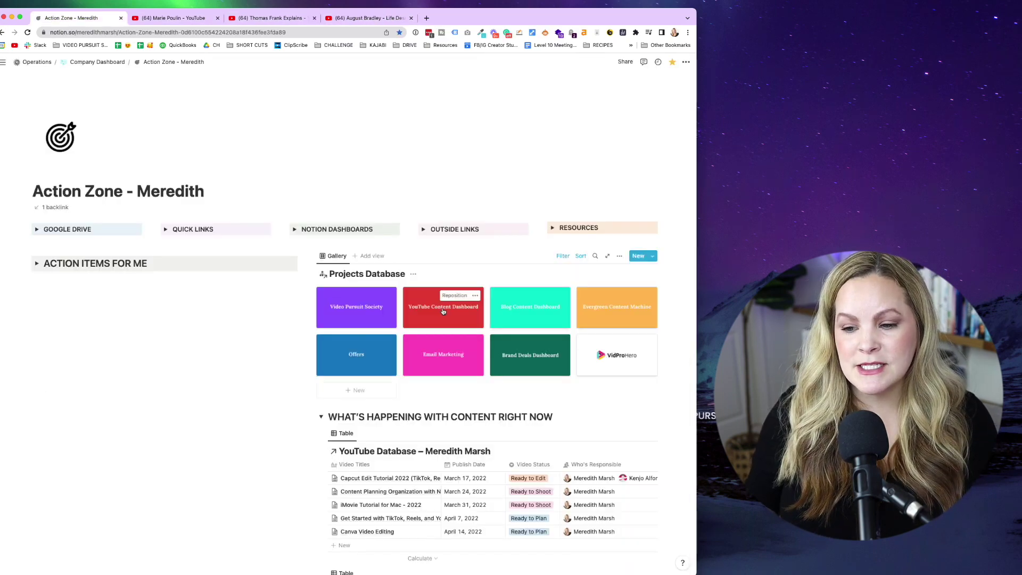
Preview the YouTube Content Dashboard gallery card, then open it as a full page.
{"action": "left_click", "coordinate": [443, 312]}
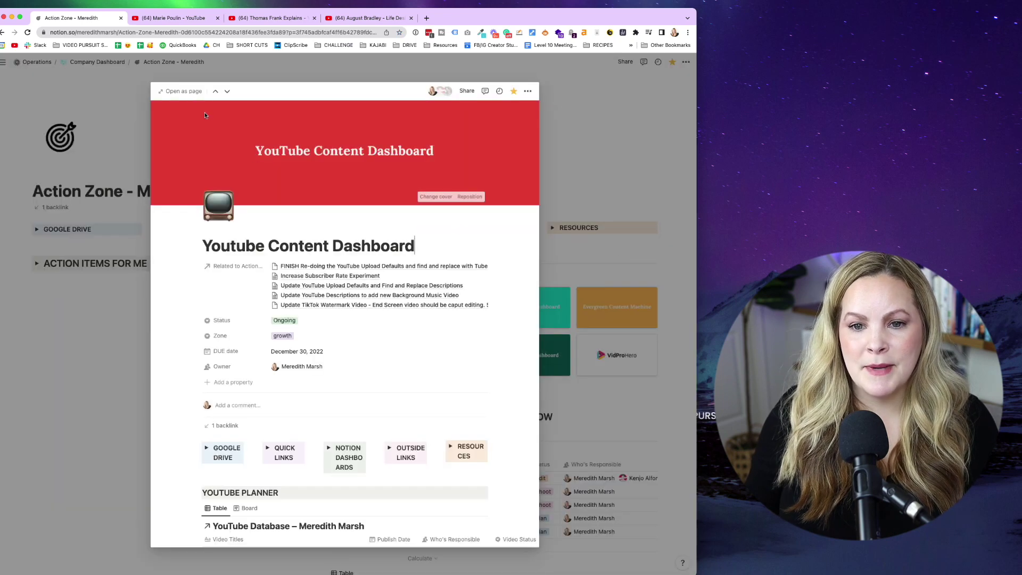
{"action": "left_click", "coordinate": [181, 91]}
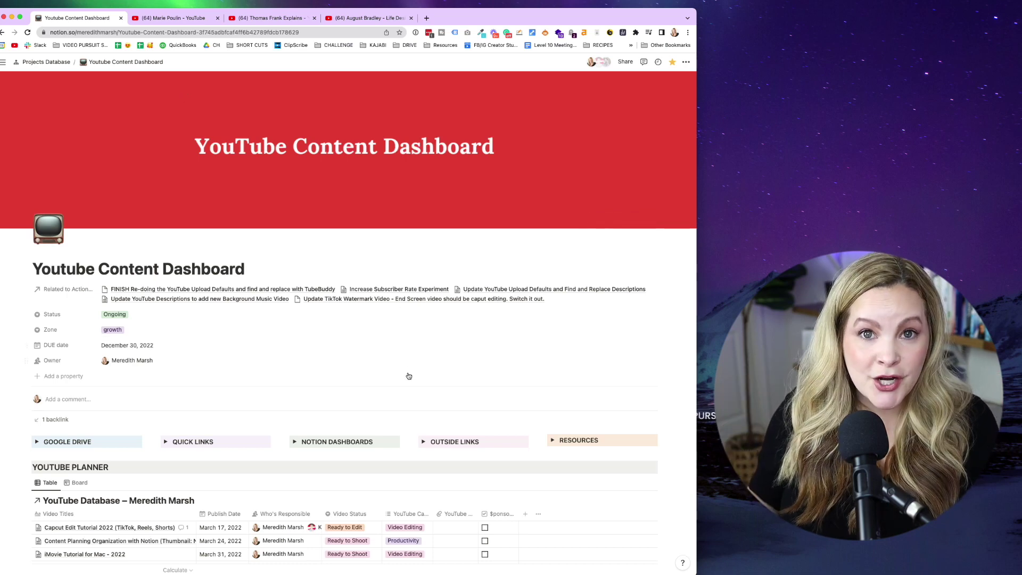
{"action": "scroll", "coordinate": [408, 373], "scroll_direction": "down", "scroll_amount": 3}
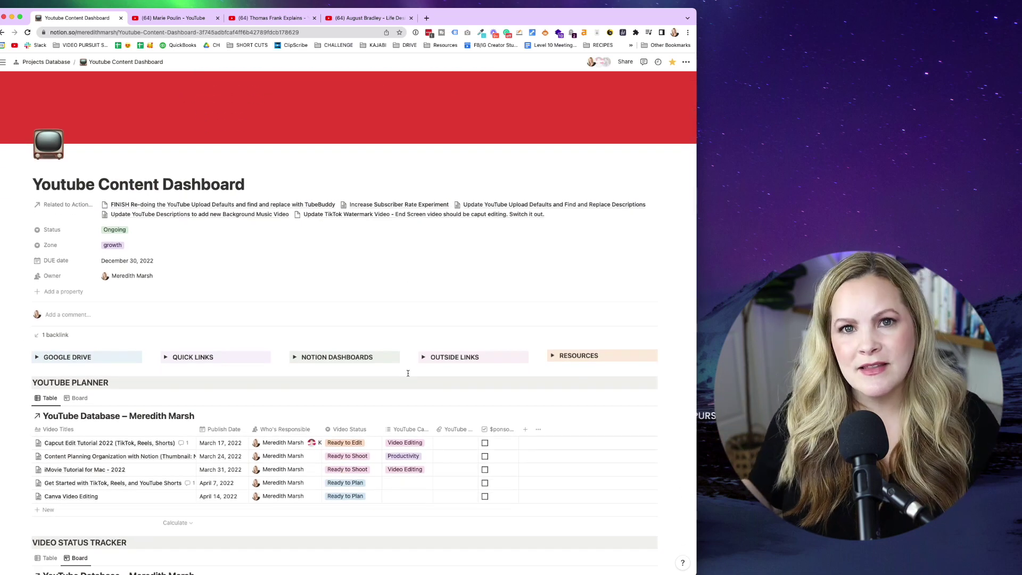
{"action": "scroll", "coordinate": [407, 373], "scroll_direction": "down", "scroll_amount": 3}
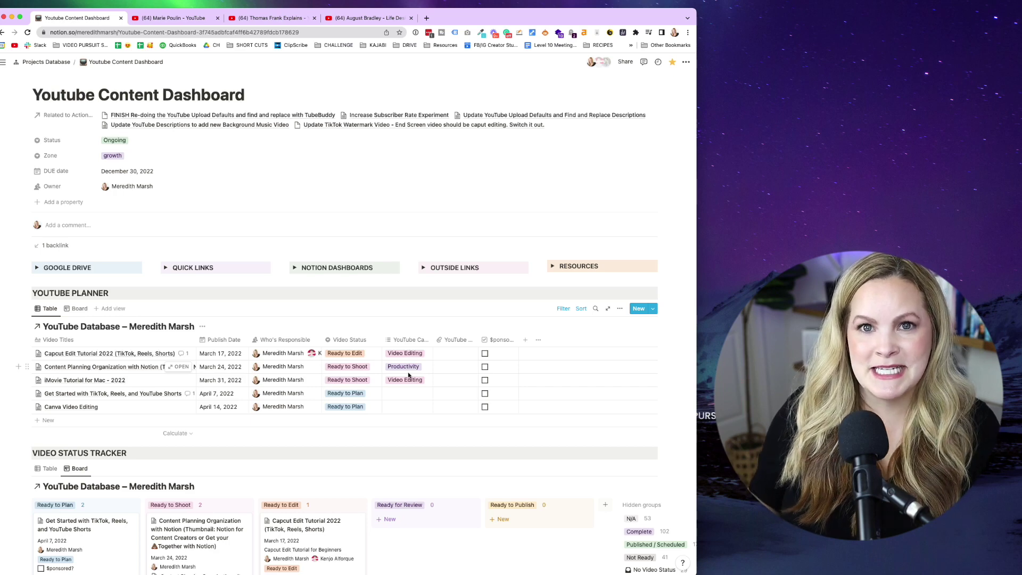
{"action": "scroll", "coordinate": [408, 375], "scroll_direction": "up", "scroll_amount": 1}
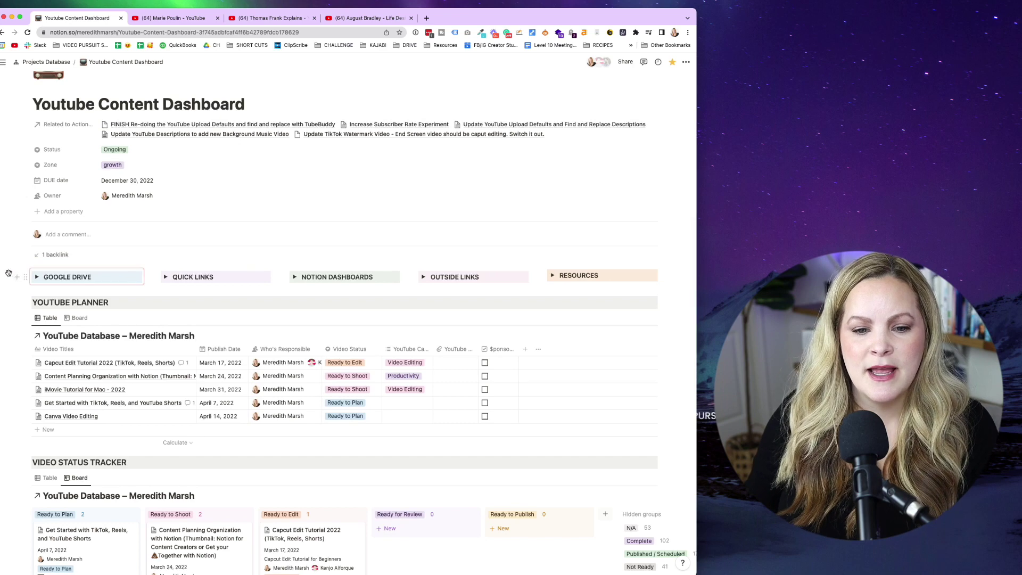
{"action": "left_click_drag", "start_coordinate": [4, 269], "coordinate": [635, 285]}
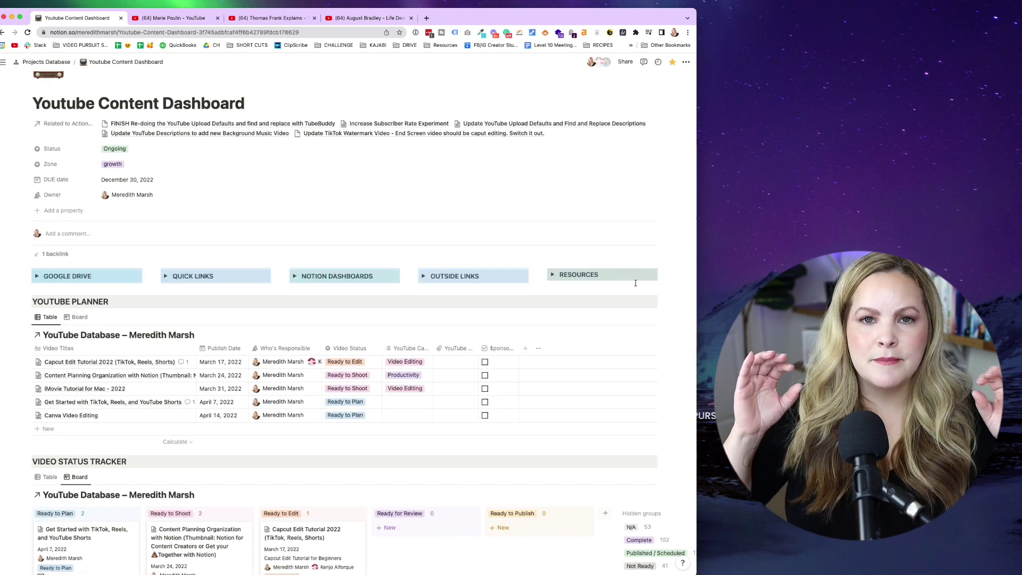
{"action": "scroll", "coordinate": [225, 259], "scroll_direction": "down", "scroll_amount": 2}
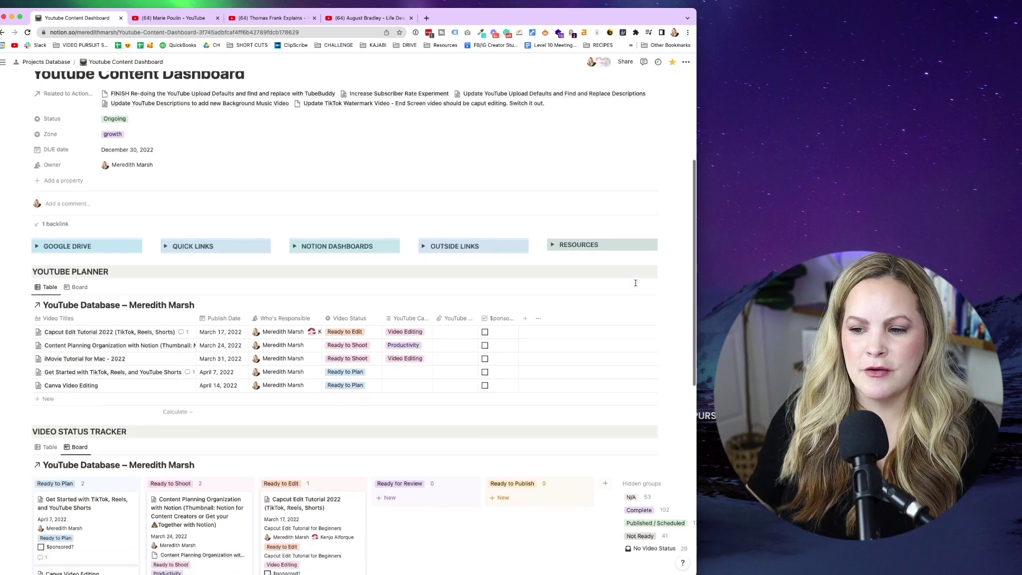
{"action": "left_click", "coordinate": [37, 243]}
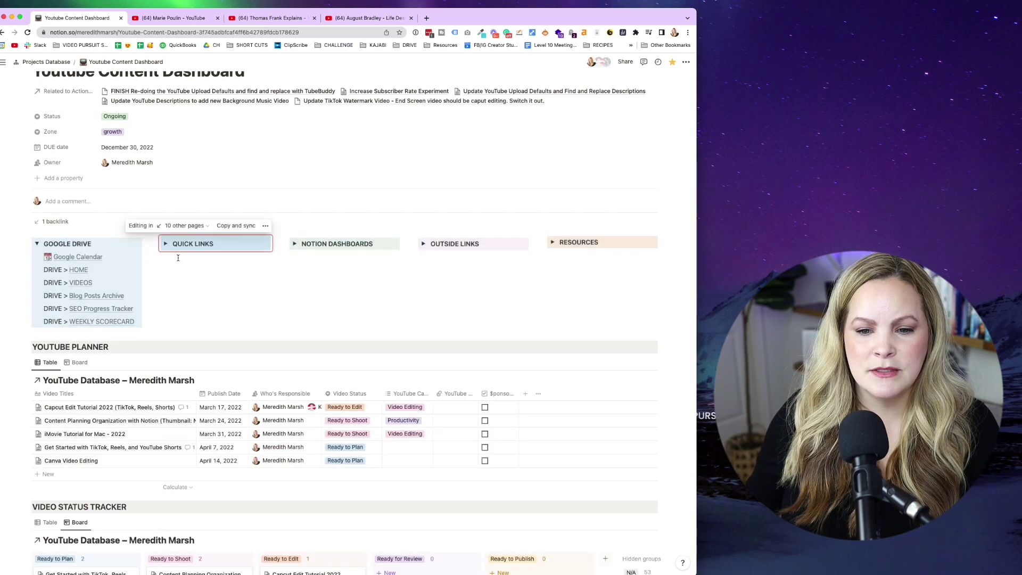
{"action": "left_click", "coordinate": [166, 243]}
{"action": "left_click", "coordinate": [295, 244]}
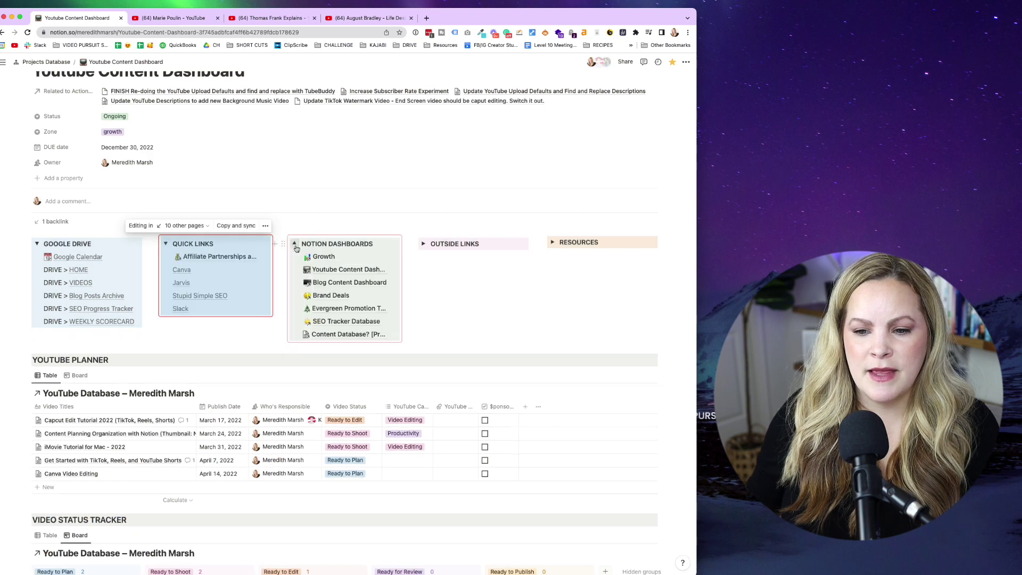
{"action": "left_click", "coordinate": [424, 243]}
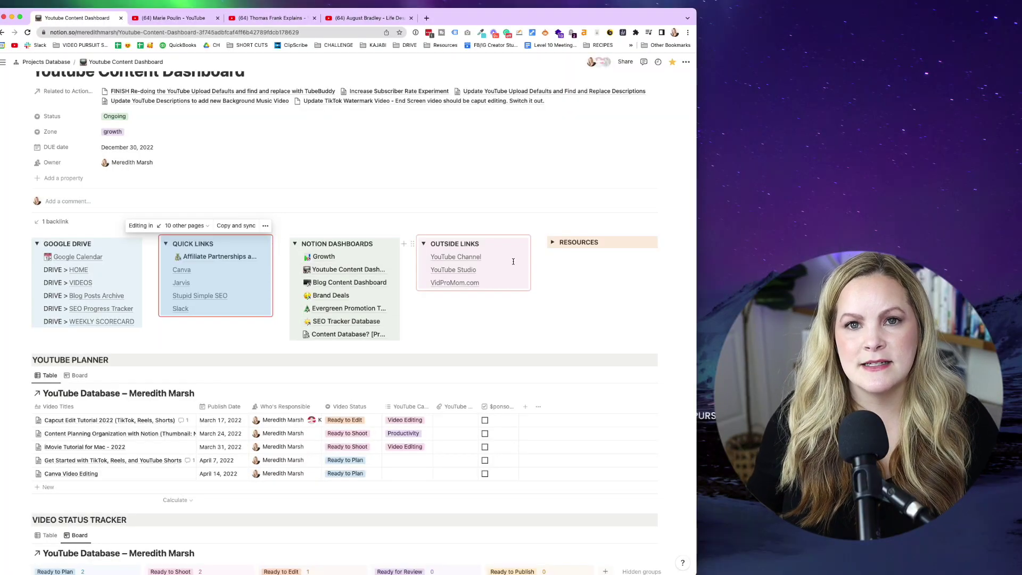
{"action": "left_click", "coordinate": [552, 243]}
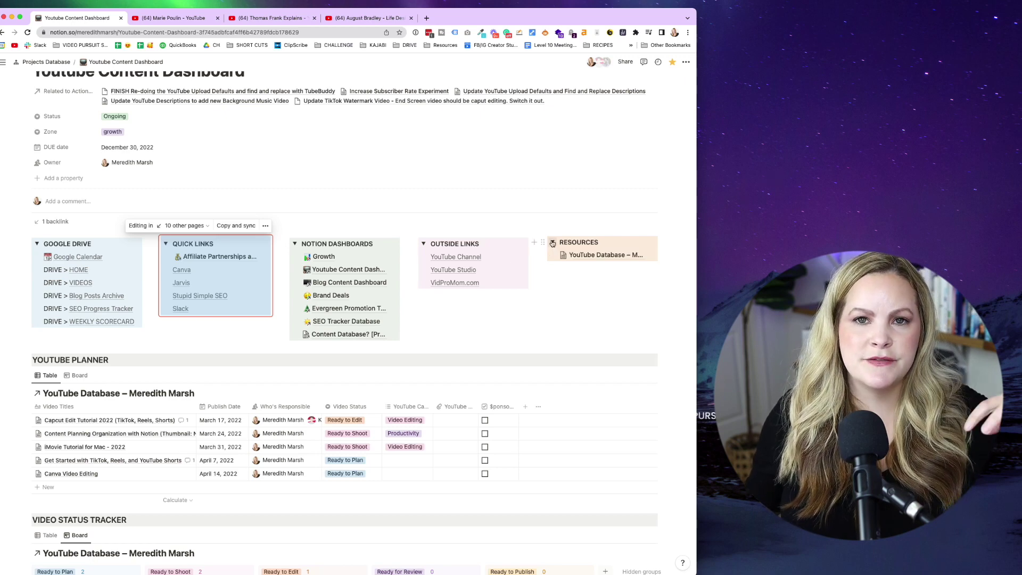
{"action": "left_click", "coordinate": [36, 243], "text": "alt"}
{"action": "scroll", "coordinate": [149, 317], "scroll_direction": "down", "scroll_amount": 2}
{"action": "scroll", "coordinate": [149, 316], "scroll_direction": "down", "scroll_amount": 1}
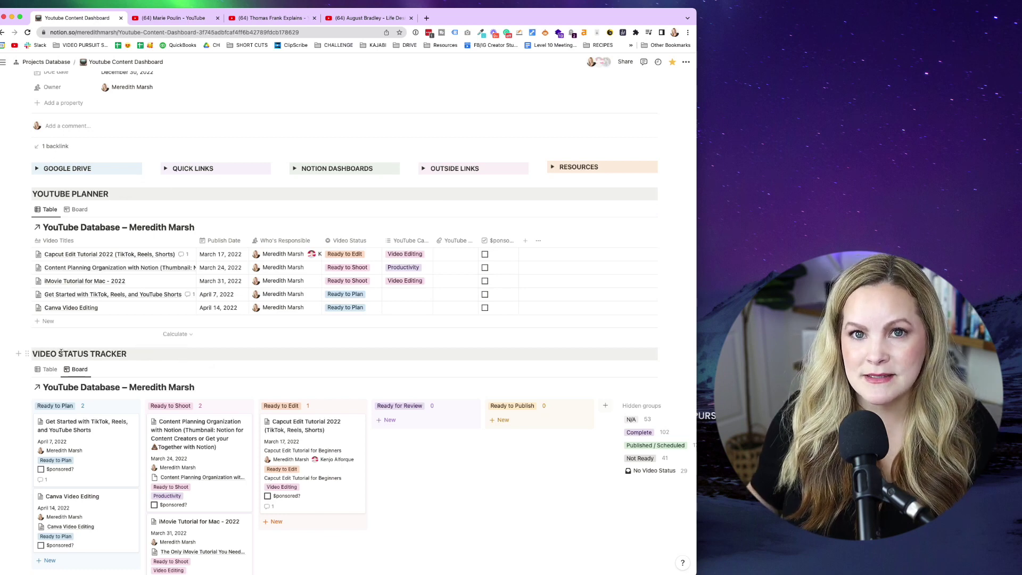
Open the full YouTube Database, close the three YouTube channel tabs, and scroll its list.
{"action": "left_click", "coordinate": [84, 228]}
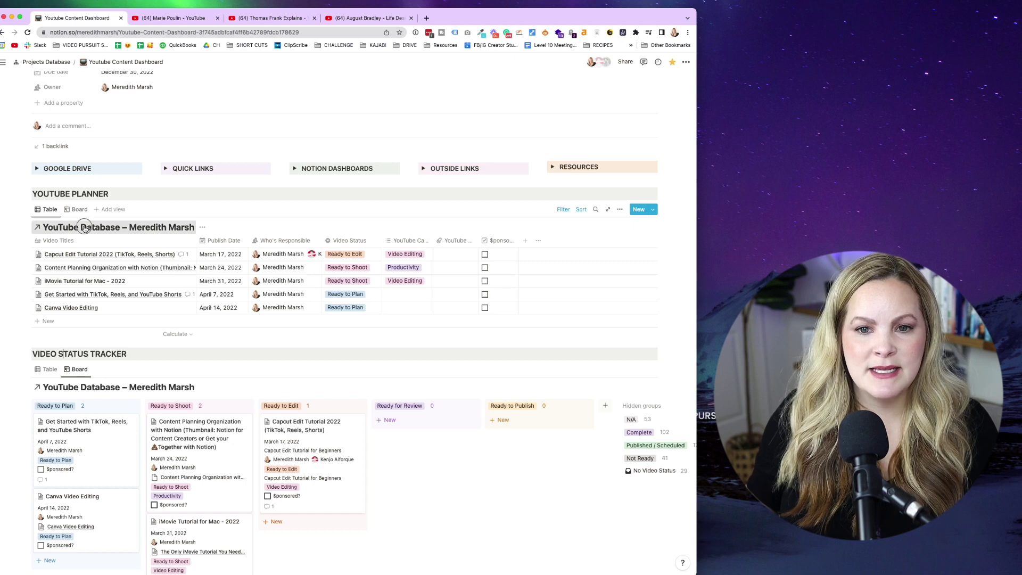
{"action": "left_click", "coordinate": [216, 18]}
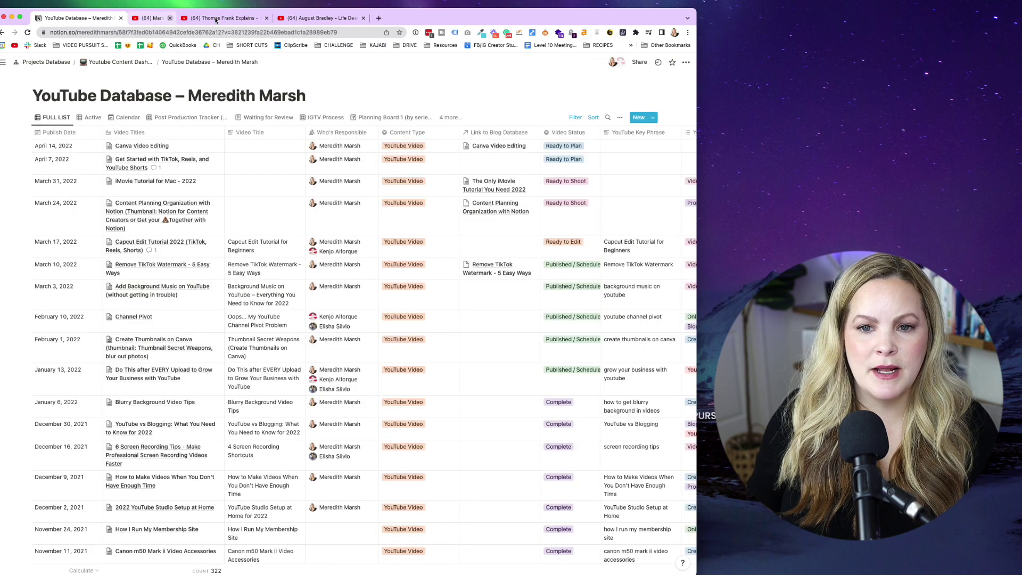
{"action": "left_click", "coordinate": [217, 18]}
{"action": "left_click", "coordinate": [216, 19]}
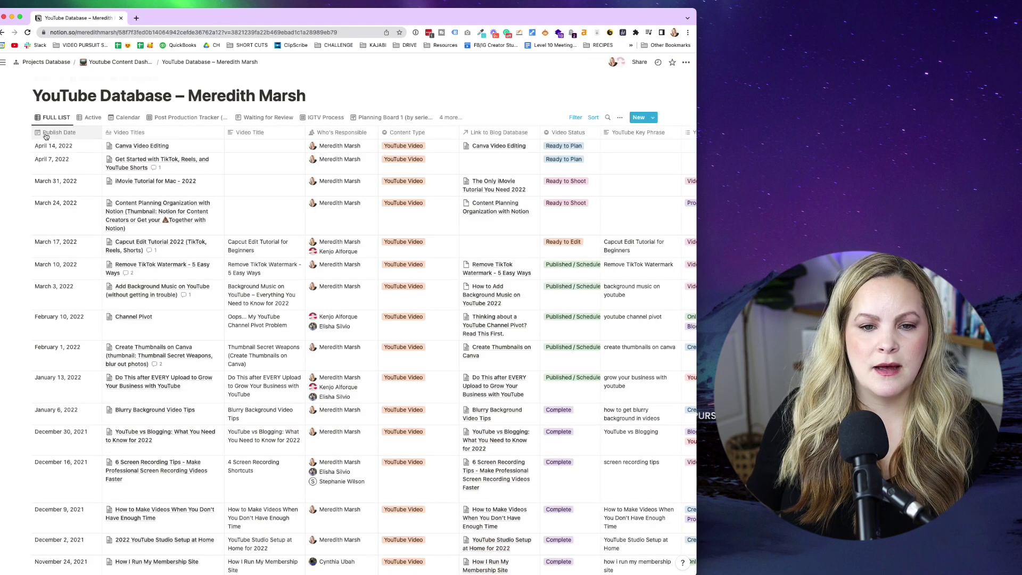
{"action": "scroll", "coordinate": [139, 276], "scroll_direction": "down", "scroll_amount": 5}
{"action": "scroll", "coordinate": [138, 276], "scroll_direction": "down", "scroll_amount": 9}
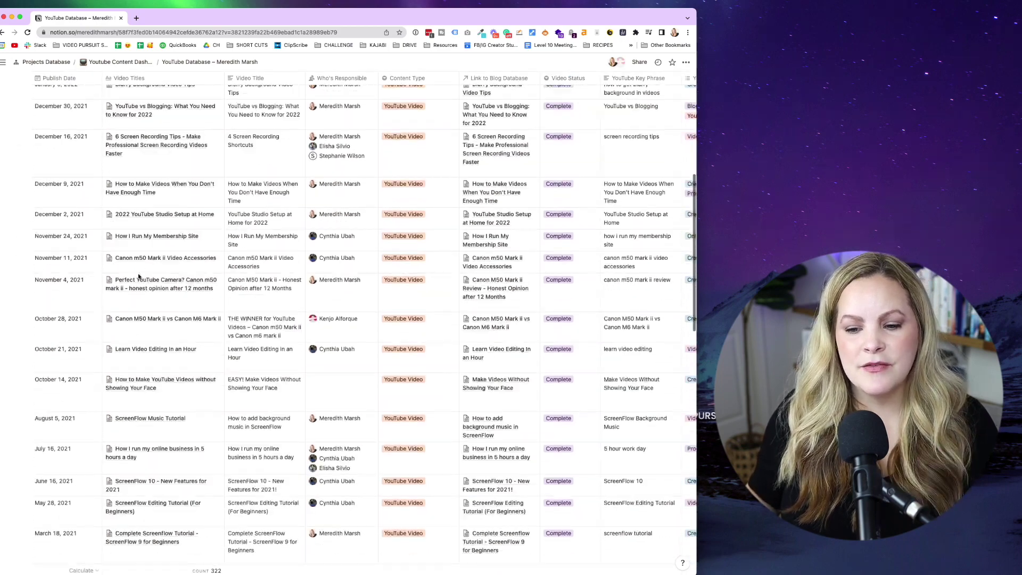
{"action": "scroll", "coordinate": [138, 276], "scroll_direction": "down", "scroll_amount": 15}
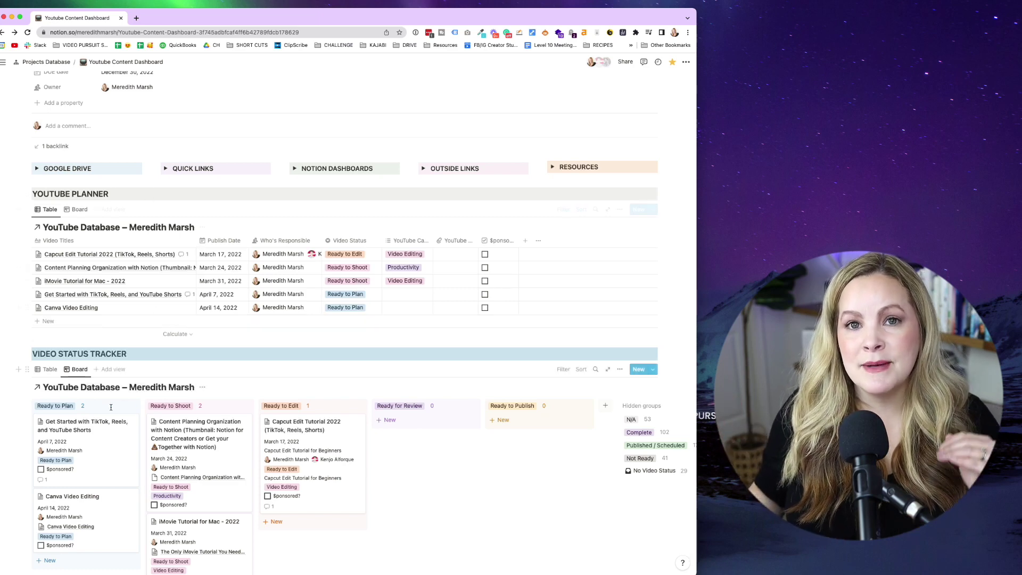
Inspect the planner's Publish Date sort and its two rules for in-progress YouTube videos.
{"action": "left_click", "coordinate": [563, 210]}
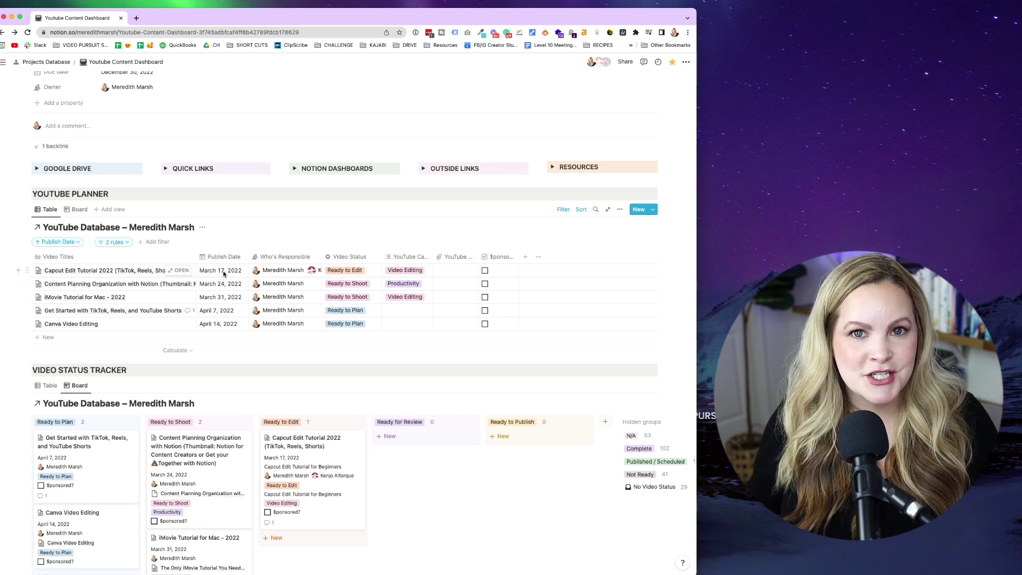
{"action": "left_click", "coordinate": [126, 243]}
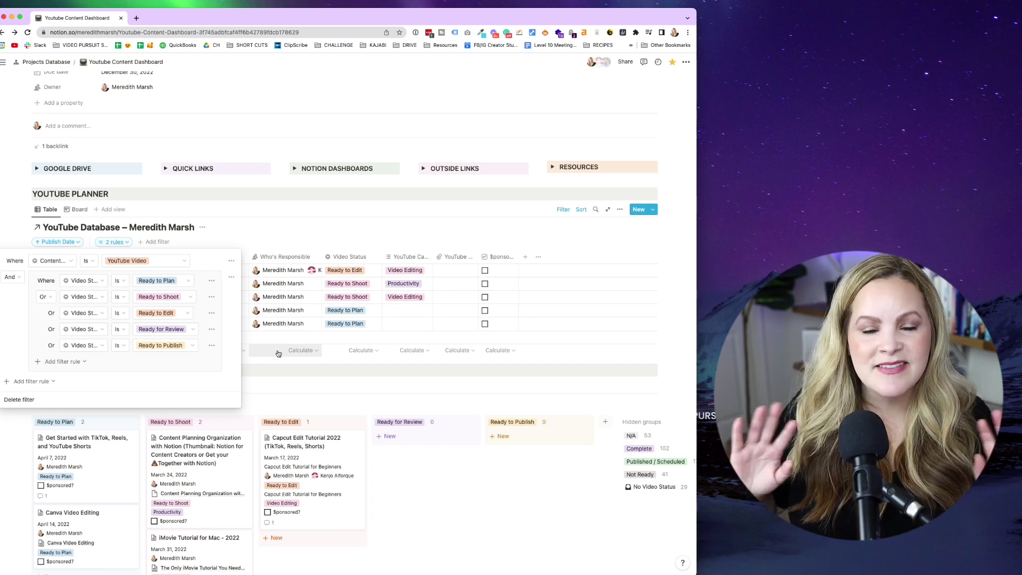
{"action": "left_click", "coordinate": [290, 240]}
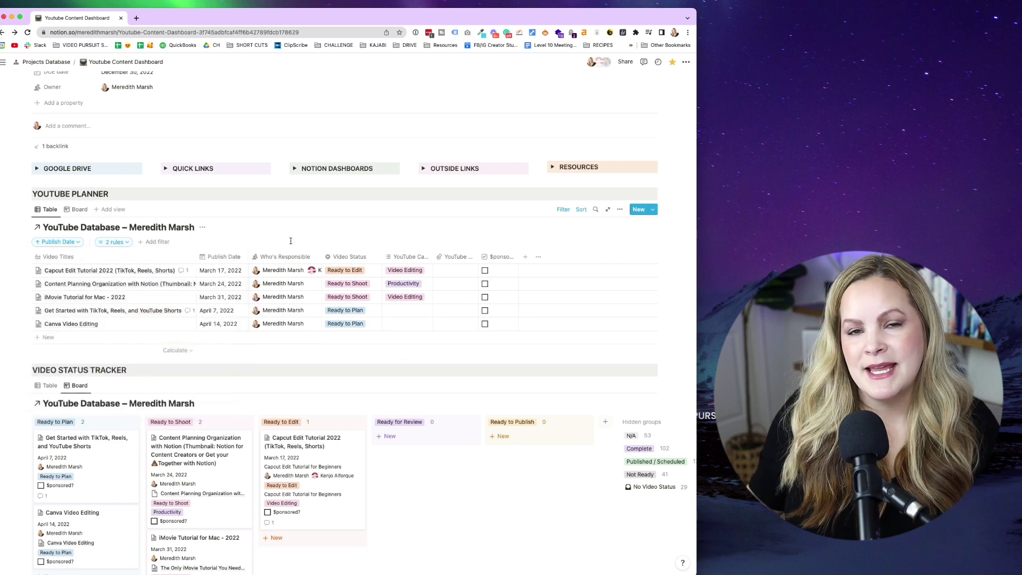
Add a new Table view to the Video Status Tracker, returning to the Board view.
{"action": "scroll", "coordinate": [291, 241], "scroll_direction": "down", "scroll_amount": 1}
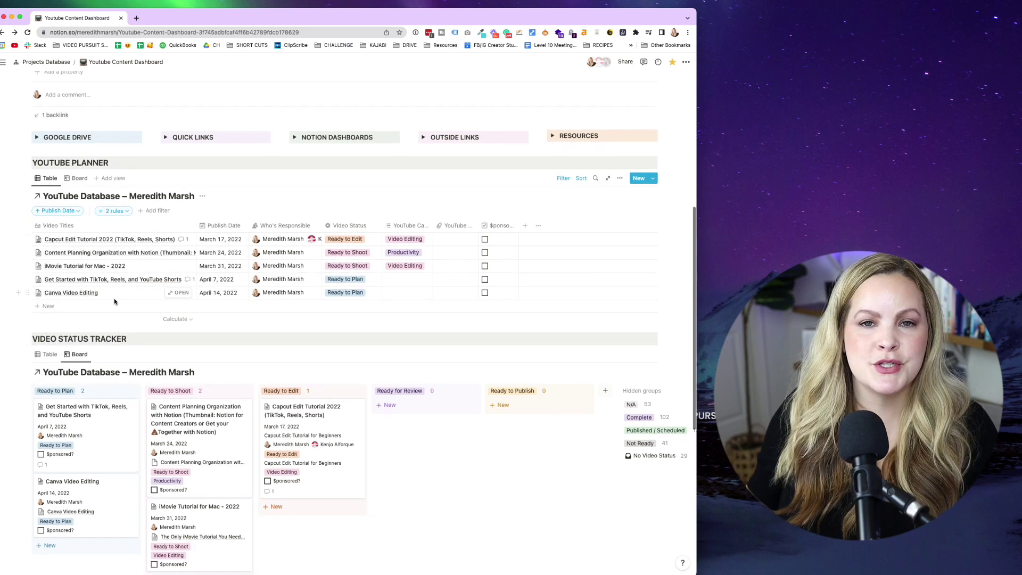
{"action": "scroll", "coordinate": [114, 301], "scroll_direction": "down", "scroll_amount": 4}
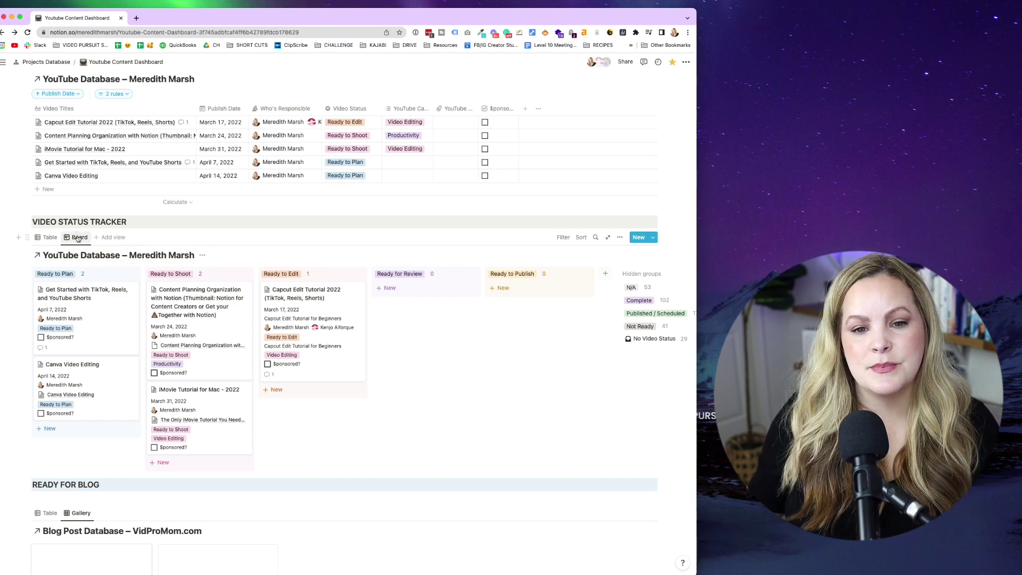
{"action": "left_click", "coordinate": [49, 238]}
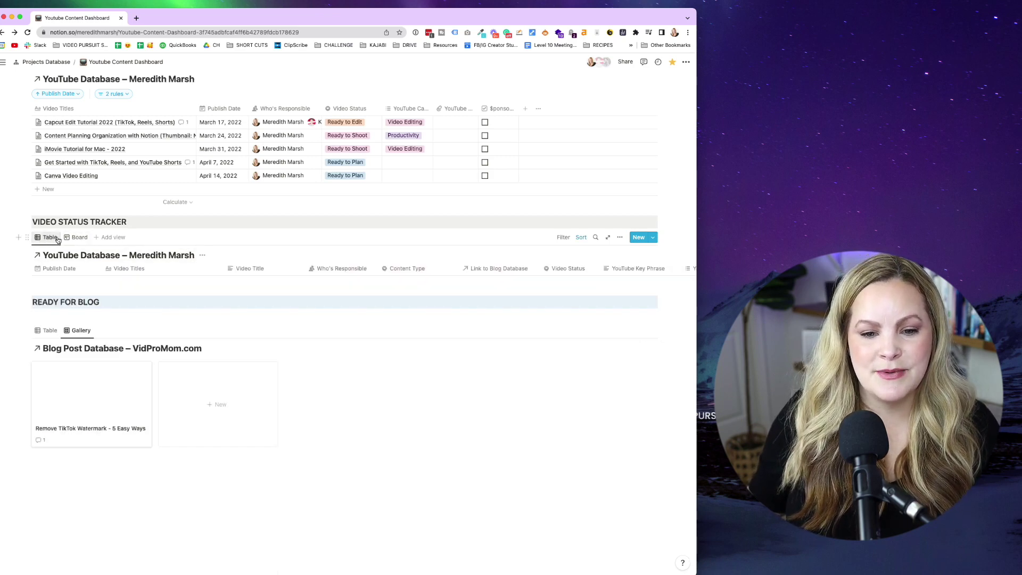
{"action": "left_click", "coordinate": [75, 237]}
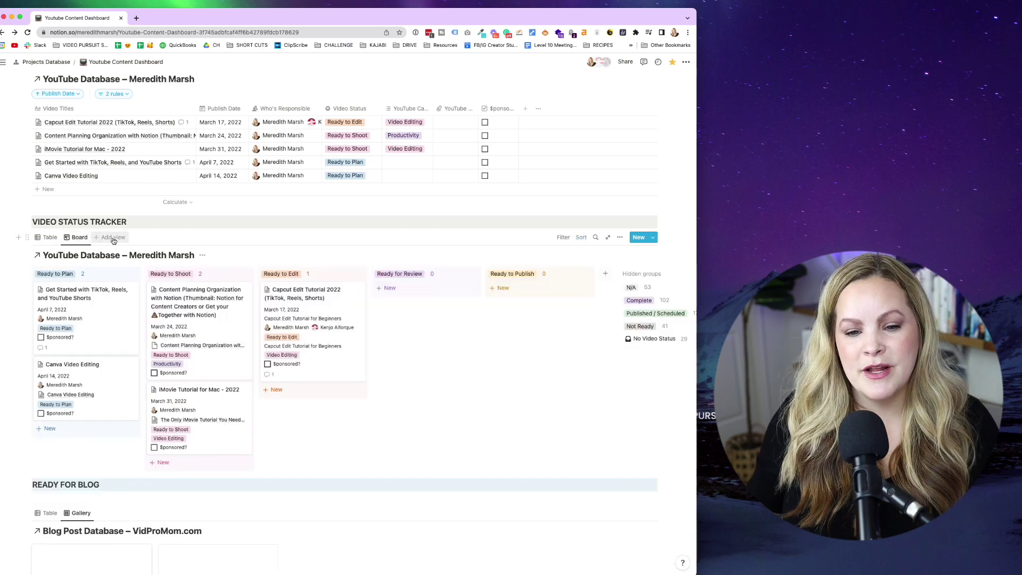
{"action": "left_click", "coordinate": [113, 238]}
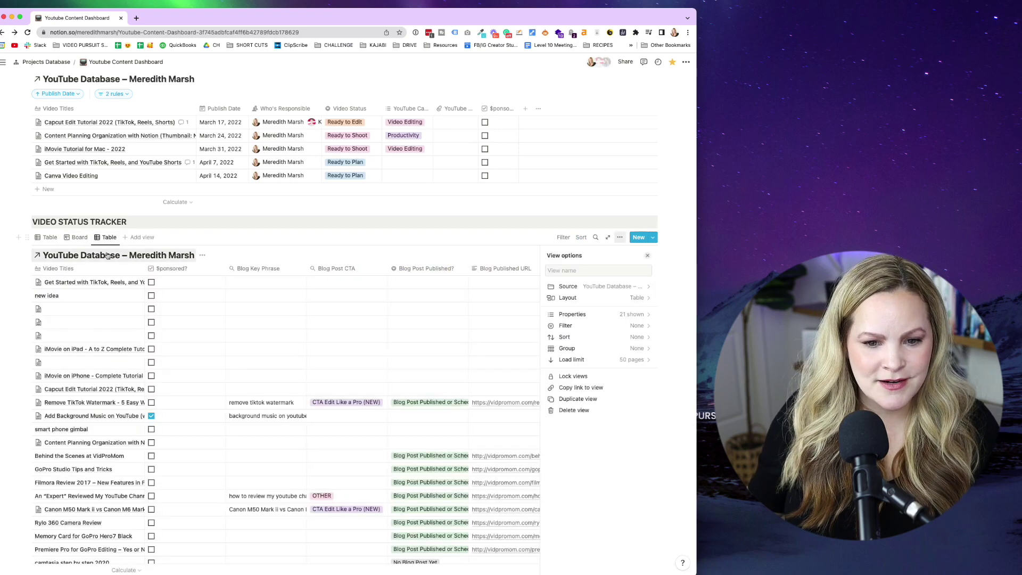
{"action": "left_click", "coordinate": [78, 237]}
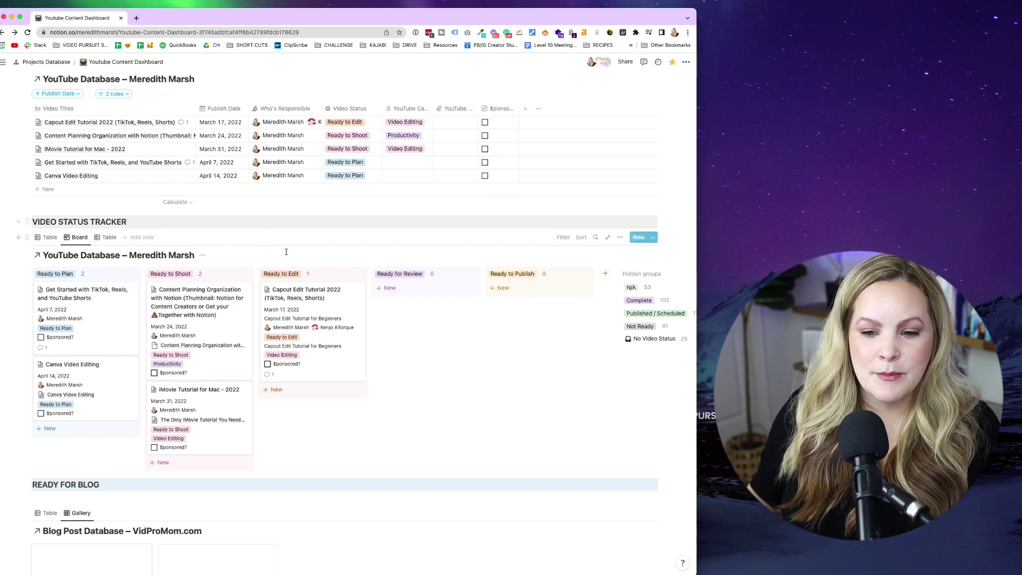
Drag the Capcut Edit Tutorial card to Ready to Shoot, then back to Ready to Edit.
{"action": "left_click_drag", "start_coordinate": [302, 291], "coordinate": [200, 294]}
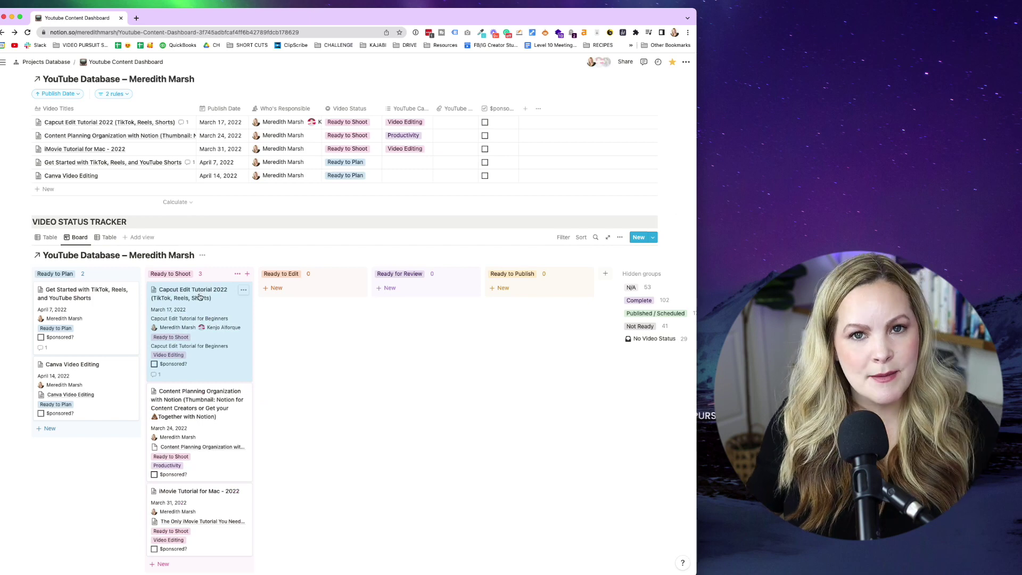
{"action": "scroll", "coordinate": [261, 379], "scroll_direction": "down", "scroll_amount": 1}
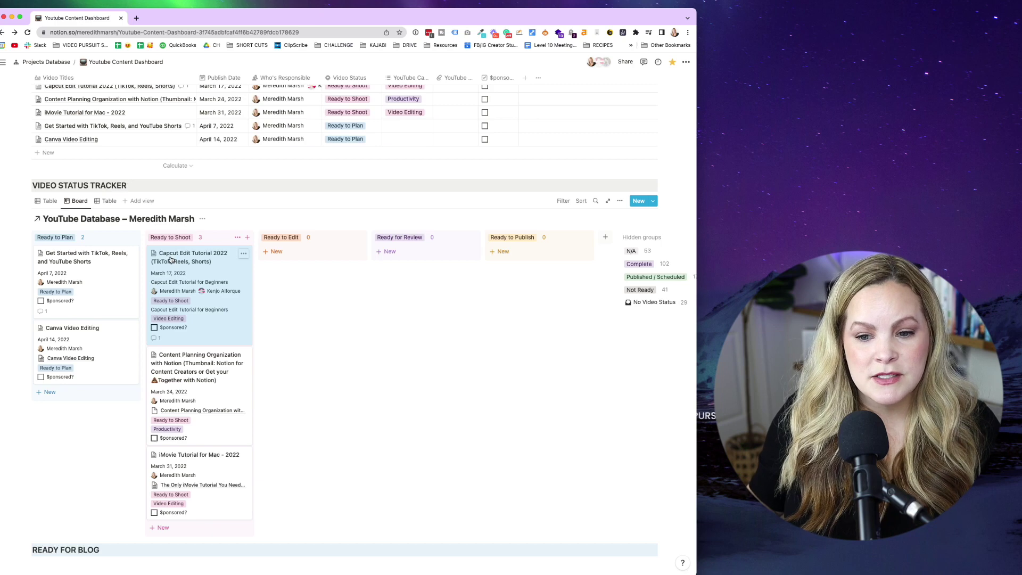
{"action": "left_click_drag", "start_coordinate": [171, 259], "coordinate": [286, 256]}
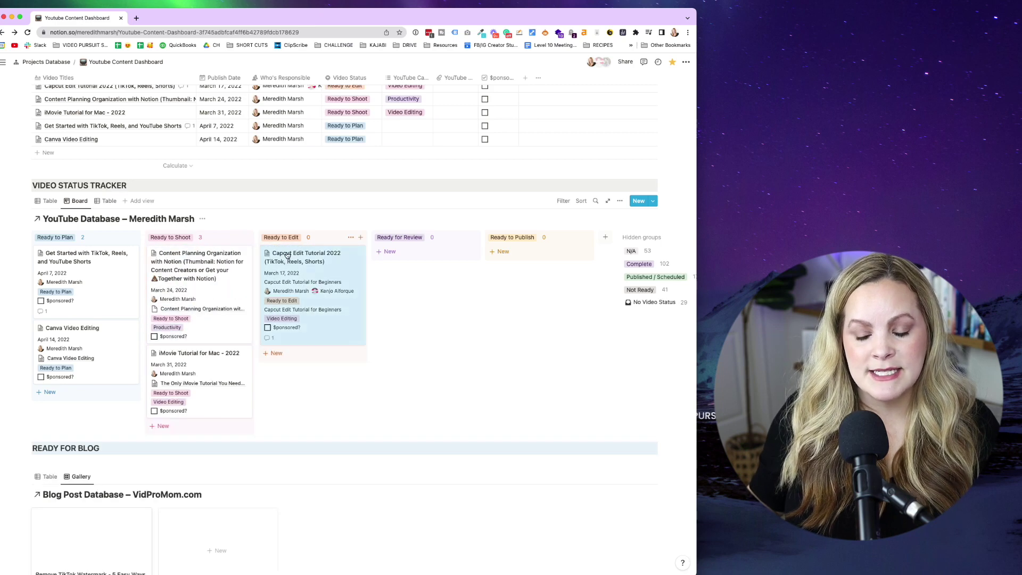
{"action": "scroll", "coordinate": [289, 258], "scroll_direction": "up", "scroll_amount": 3}
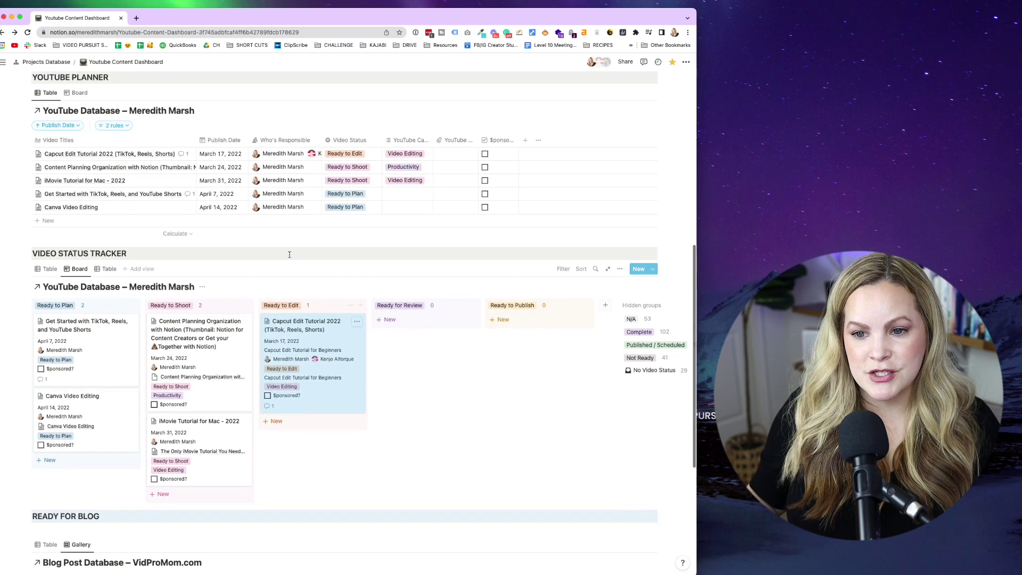
Switch the Capcut row's Video Status to Ready to Shoot, then back to Ready to Edit.
{"action": "left_click", "coordinate": [354, 154]}
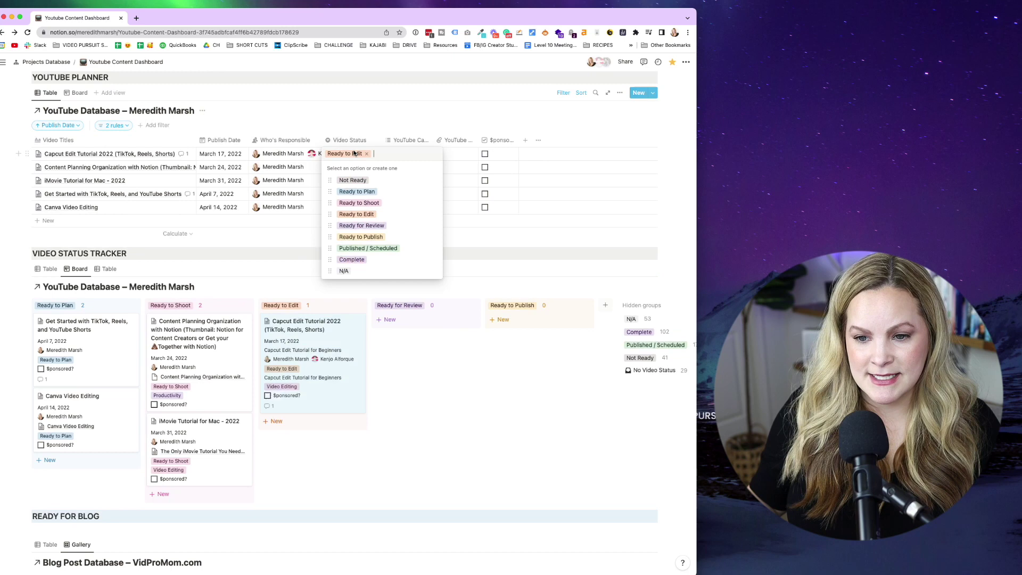
{"action": "left_click", "coordinate": [357, 204]}
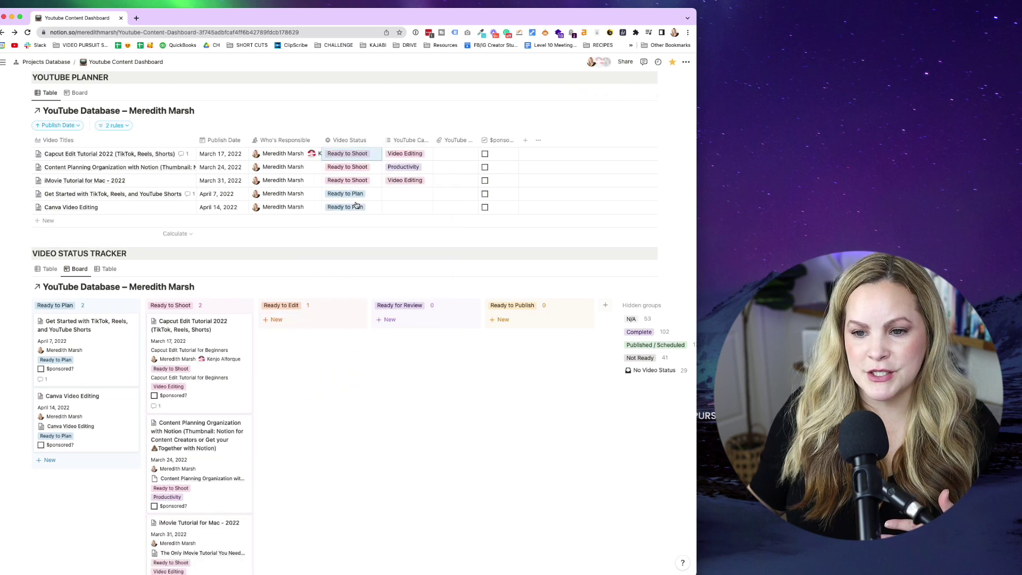
{"action": "left_click", "coordinate": [353, 153]}
{"action": "left_click", "coordinate": [357, 214]}
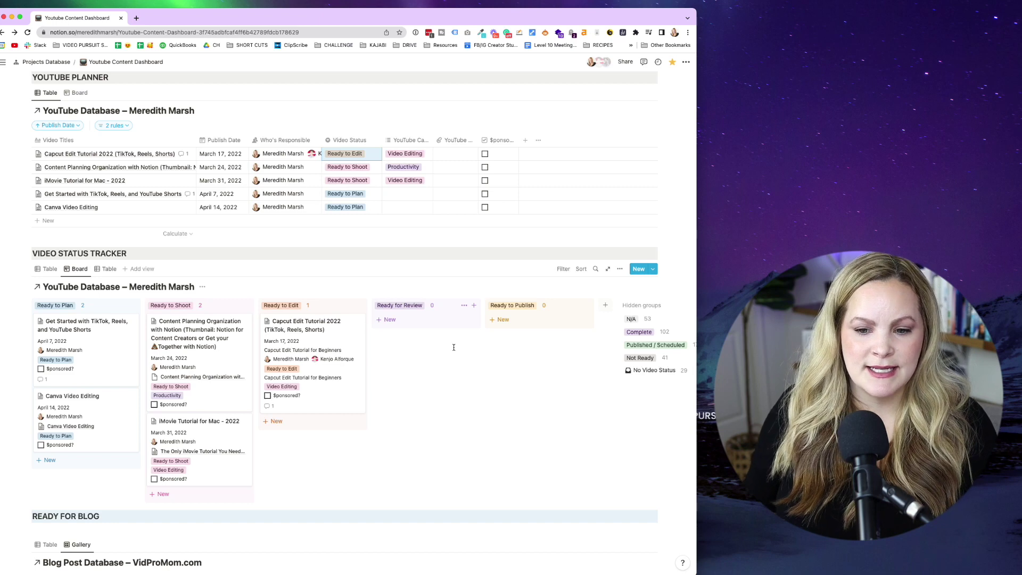
{"action": "scroll", "coordinate": [374, 436], "scroll_direction": "up", "scroll_amount": 1}
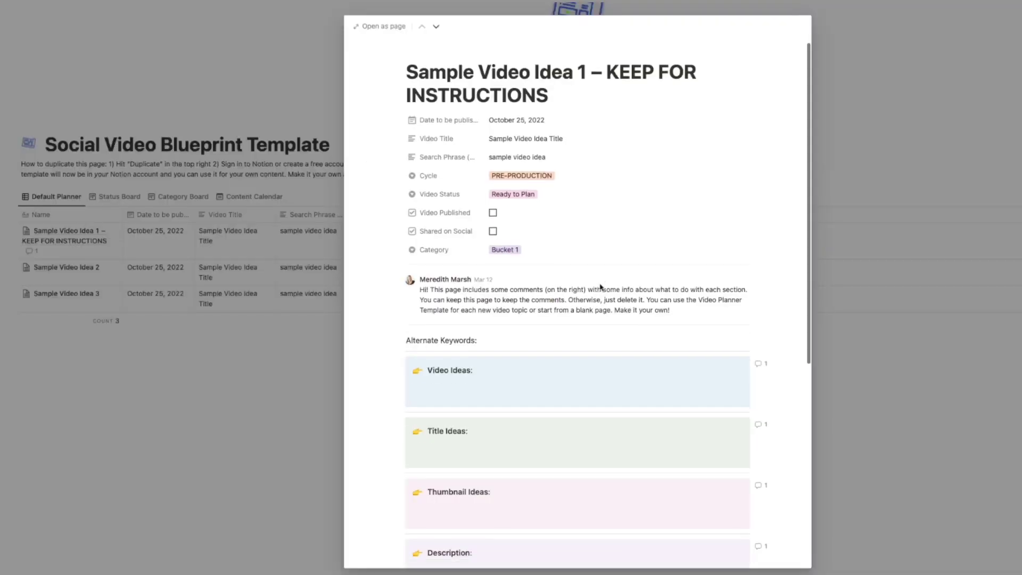
Request the free Social Video Blueprint by submitting an email address in the sign-up popup.
{"action": "scroll", "coordinate": [600, 287], "scroll_direction": "down", "scroll_amount": 6}
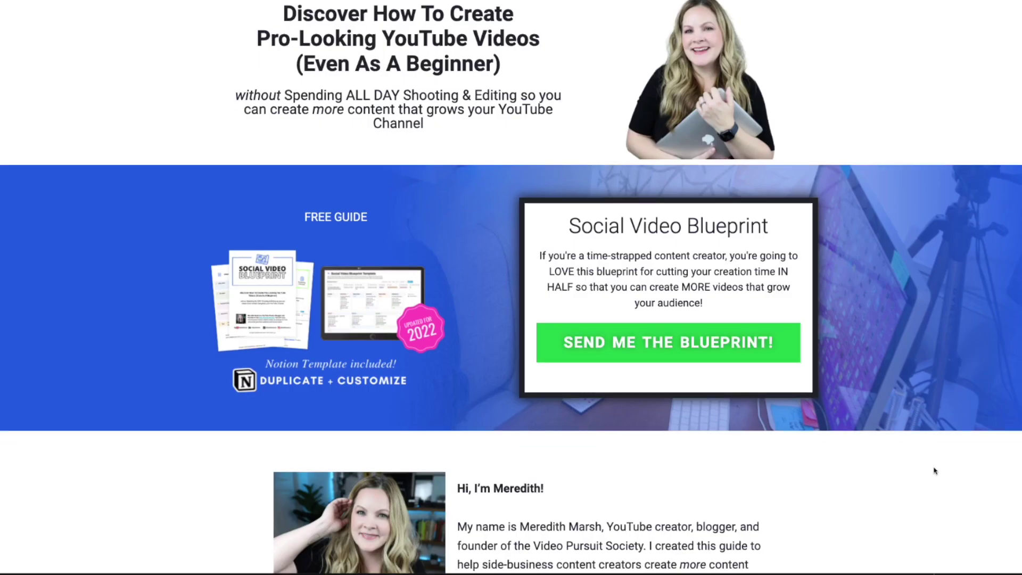
{"action": "scroll", "coordinate": [935, 470], "scroll_direction": "down", "scroll_amount": 1}
{"action": "left_click", "coordinate": [651, 282]}
{"action": "type", "text": "myemail@"}
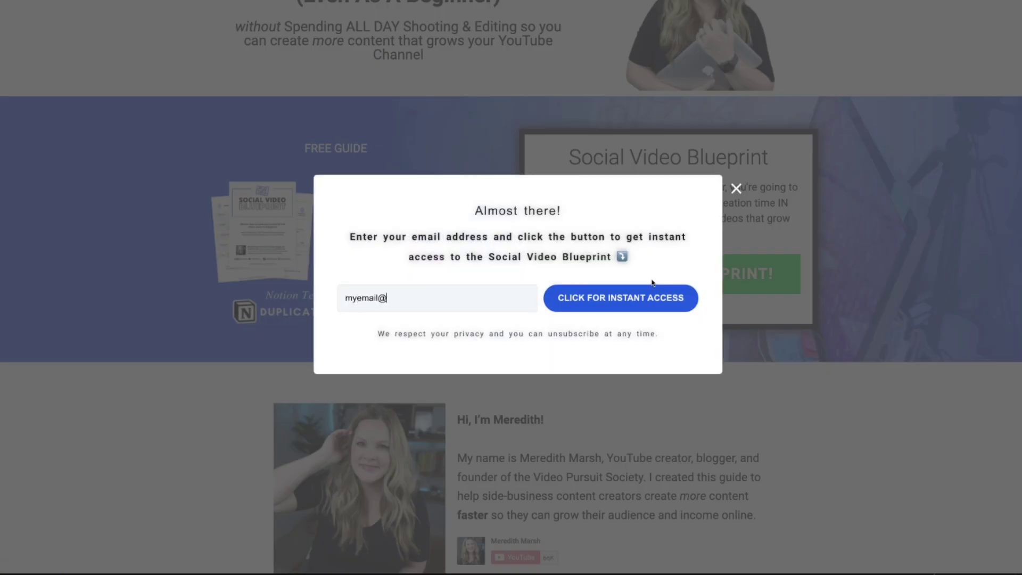
{"action": "type", "text": "myemail.com"}
{"action": "left_click", "coordinate": [652, 285]}
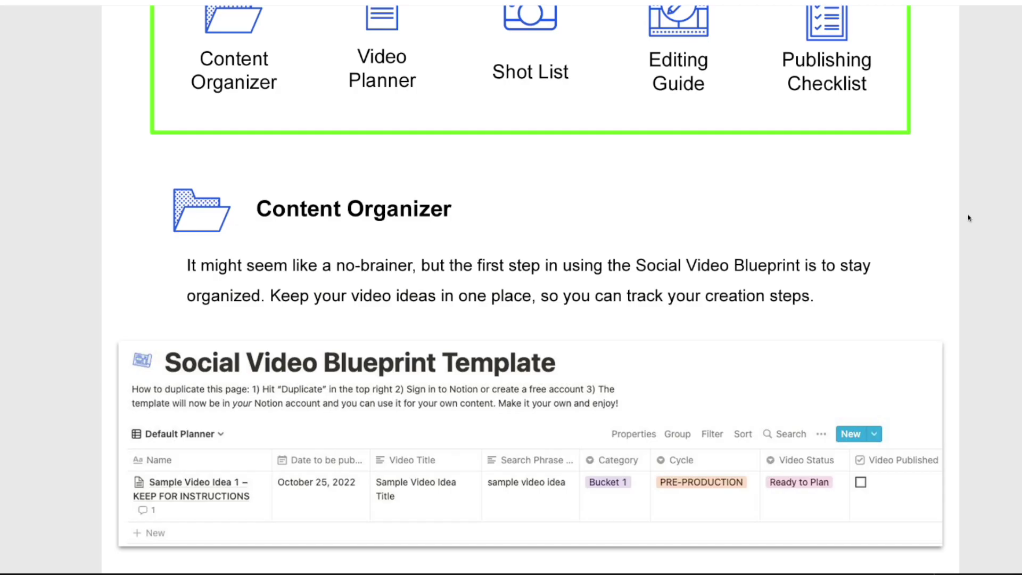
Scroll through the Blueprint guide document, then open the Capcut Edit Tutorial 2022 page.
{"action": "scroll", "coordinate": [968, 218], "scroll_direction": "down", "scroll_amount": 3}
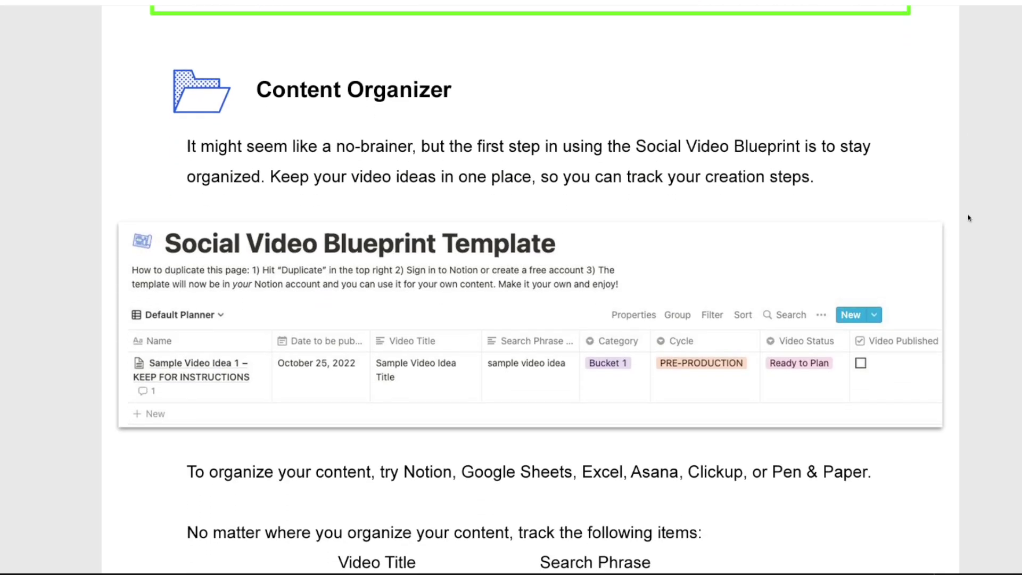
{"action": "scroll", "coordinate": [969, 218], "scroll_direction": "down", "scroll_amount": 5}
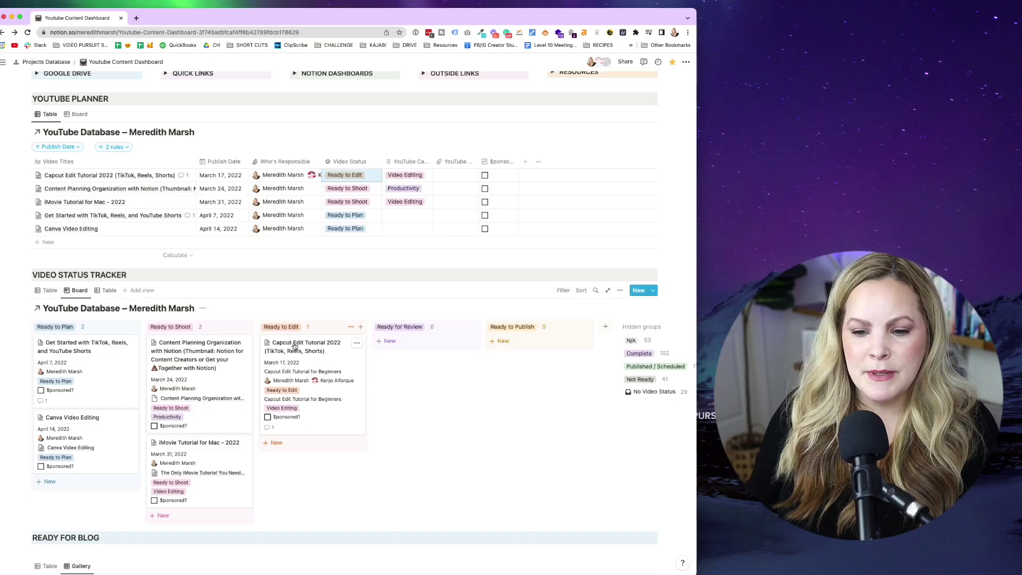
{"action": "left_click", "coordinate": [294, 347]}
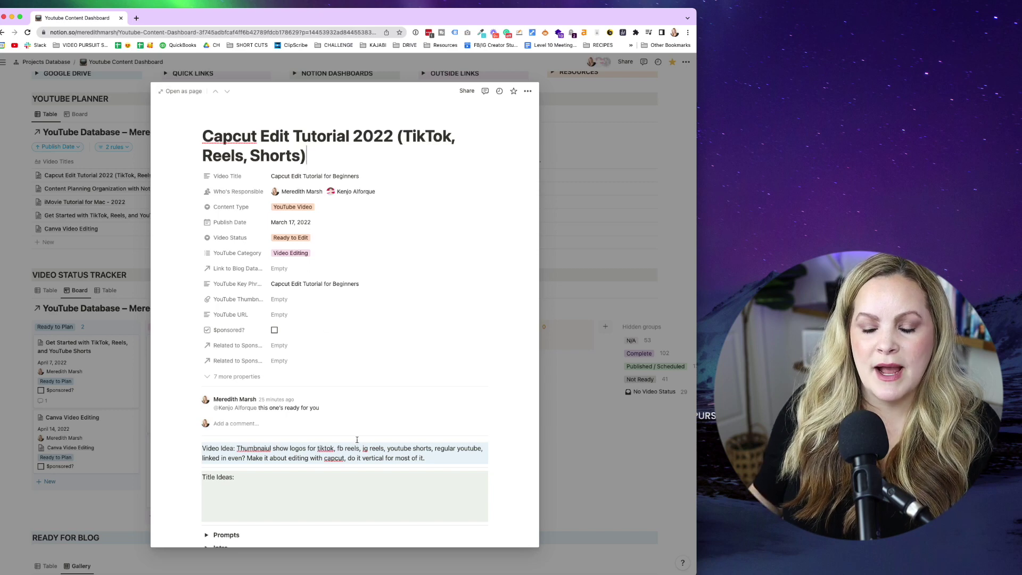
Review the Capcut Edit Tutorial 2022 Video Status choices, leaving it at Ready to Edit.
{"action": "scroll", "coordinate": [357, 440], "scroll_direction": "down", "scroll_amount": 3}
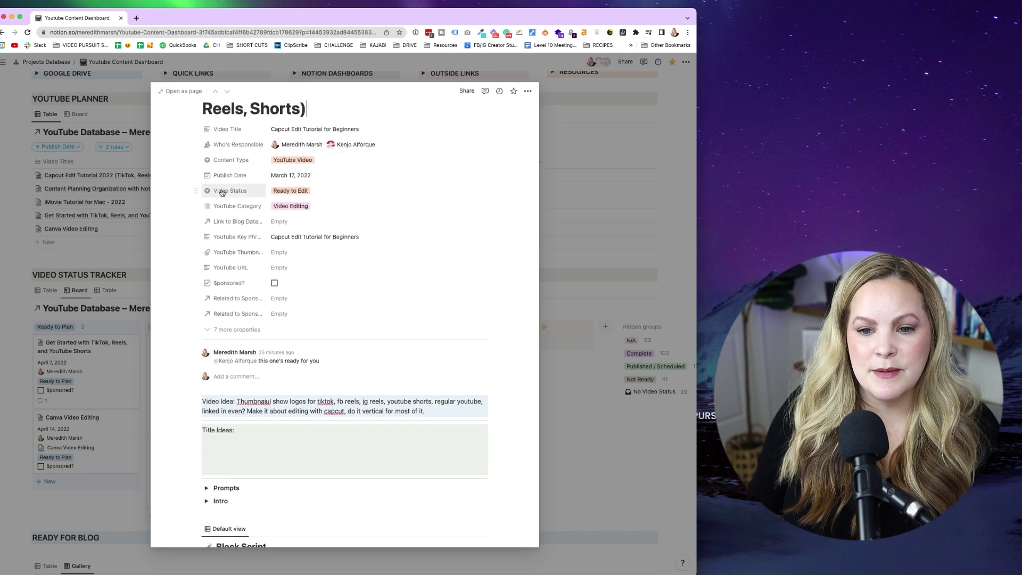
{"action": "left_click", "coordinate": [298, 192]}
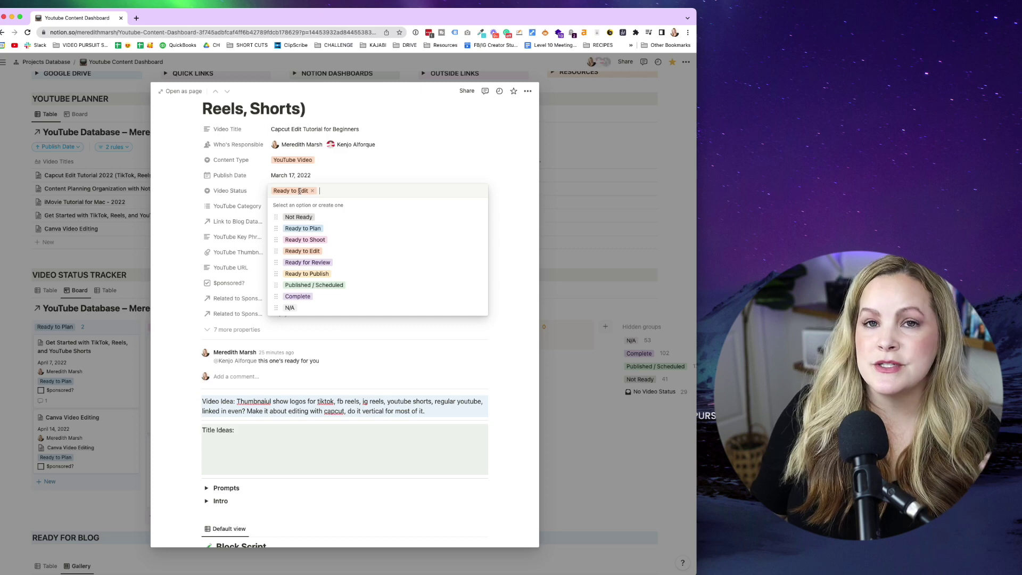
{"action": "key", "text": "Escape"}
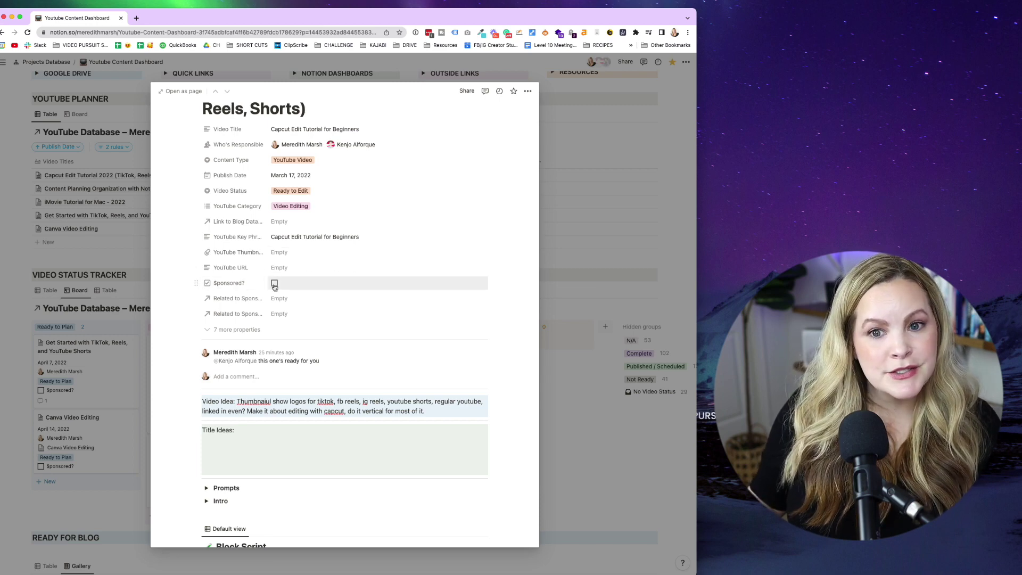
Scroll the Capcut page's video idea notes, selecting 'Thumbnaiul' and entering the Title Ideas block.
{"action": "scroll", "coordinate": [255, 282], "scroll_direction": "down", "scroll_amount": 5}
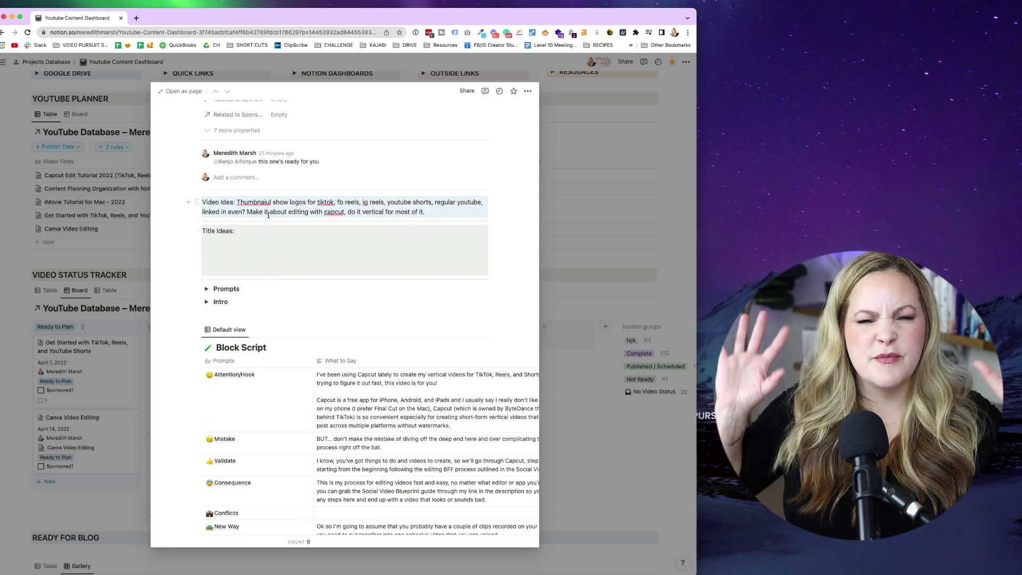
{"action": "scroll", "coordinate": [268, 215], "scroll_direction": "down", "scroll_amount": 1}
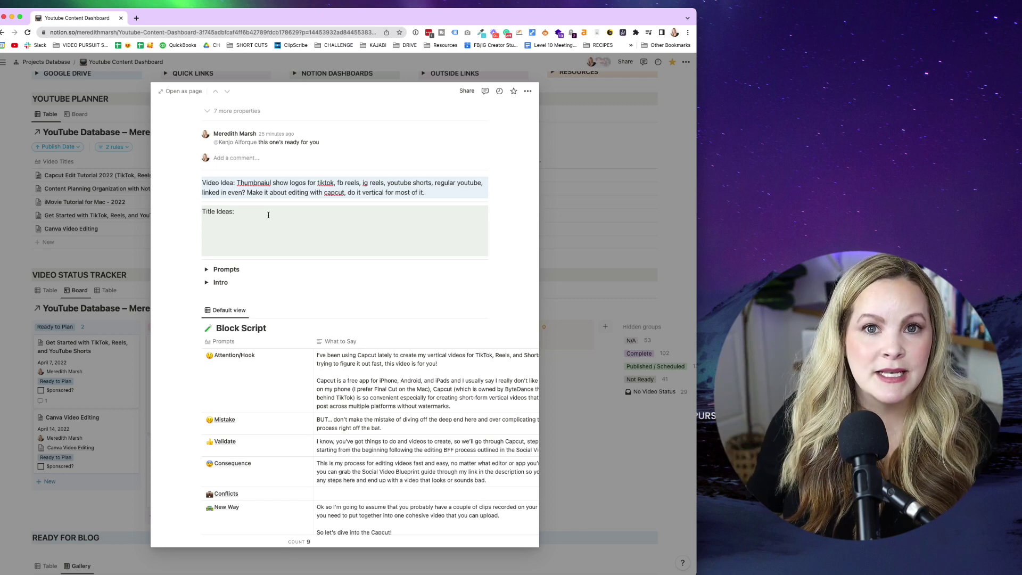
{"action": "scroll", "coordinate": [268, 215], "scroll_direction": "down", "scroll_amount": 1}
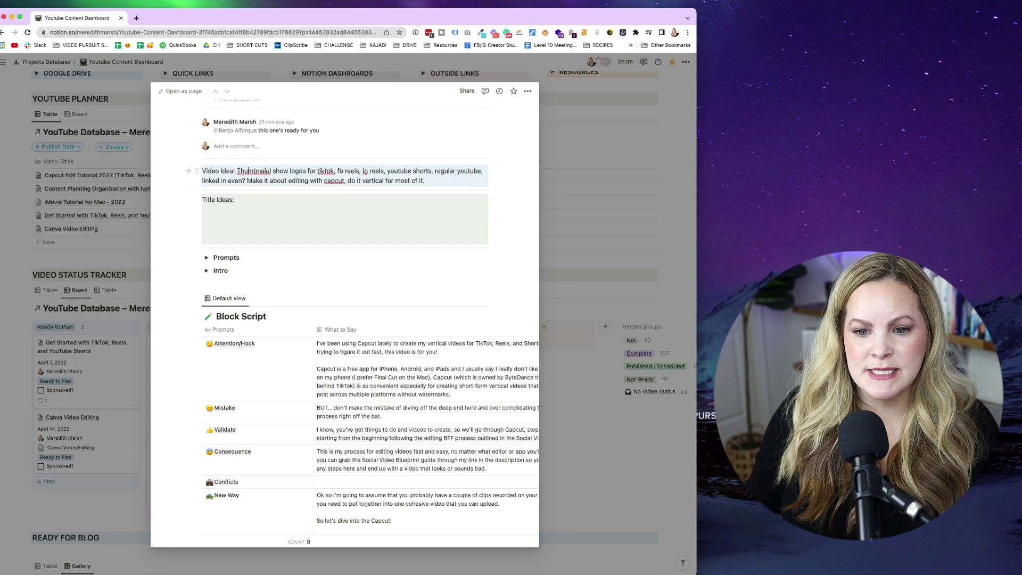
{"action": "double_click", "coordinate": [248, 171]}
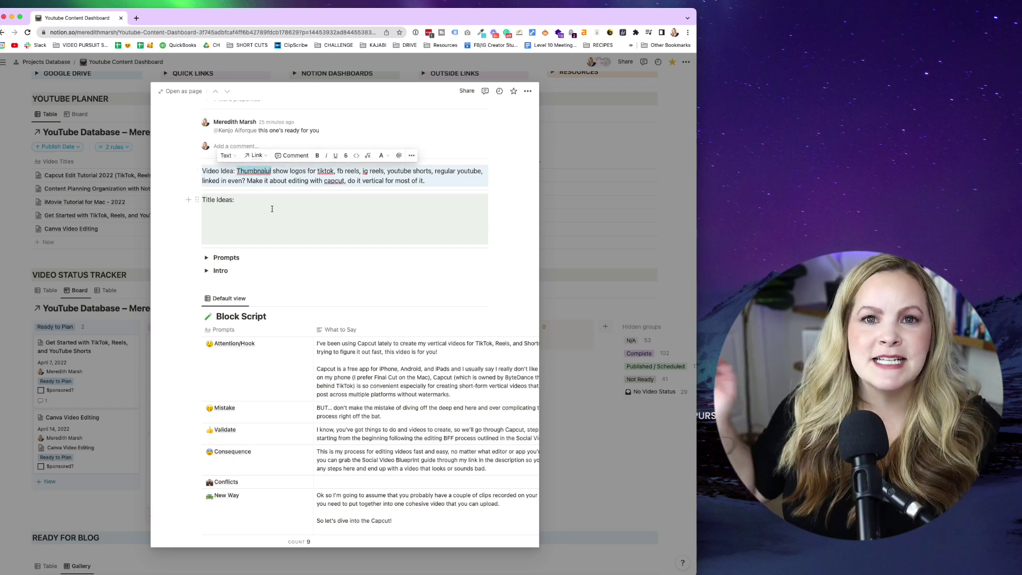
{"action": "scroll", "coordinate": [272, 209], "scroll_direction": "down", "scroll_amount": 2}
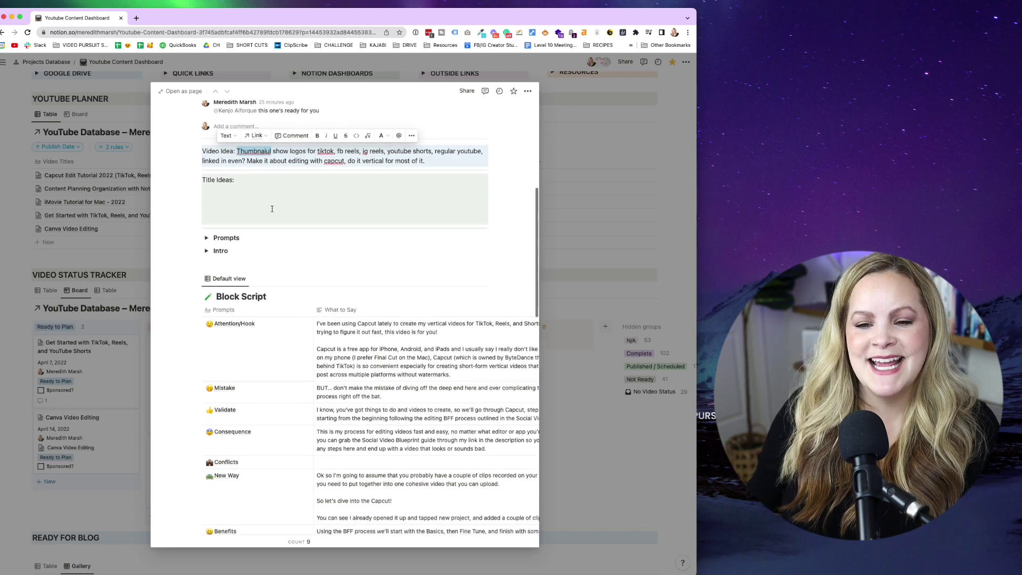
{"action": "left_click", "coordinate": [269, 197]}
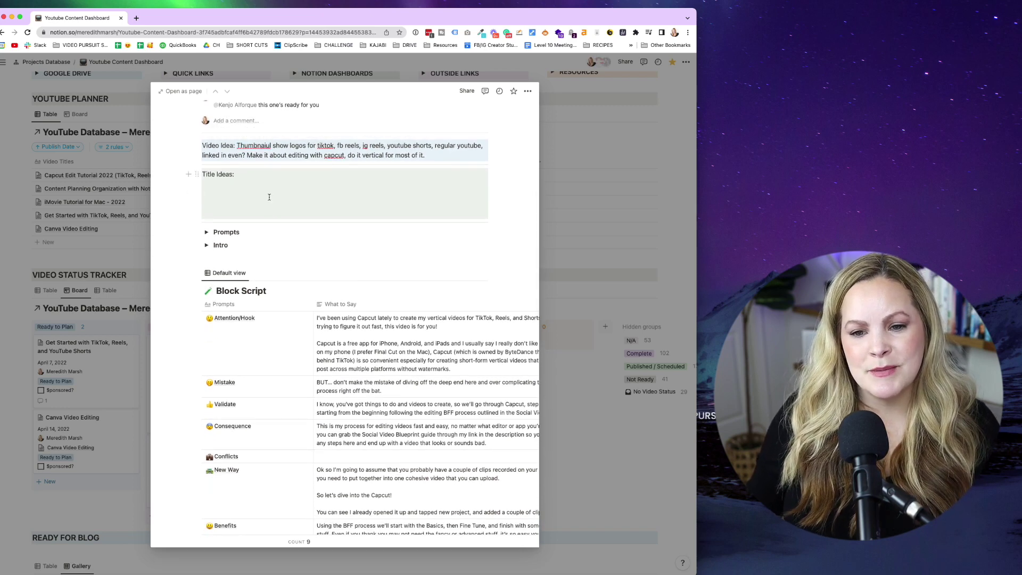
Scroll down to the Block Script table and expand the Capcut page full-window.
{"action": "scroll", "coordinate": [270, 197], "scroll_direction": "down", "scroll_amount": 1}
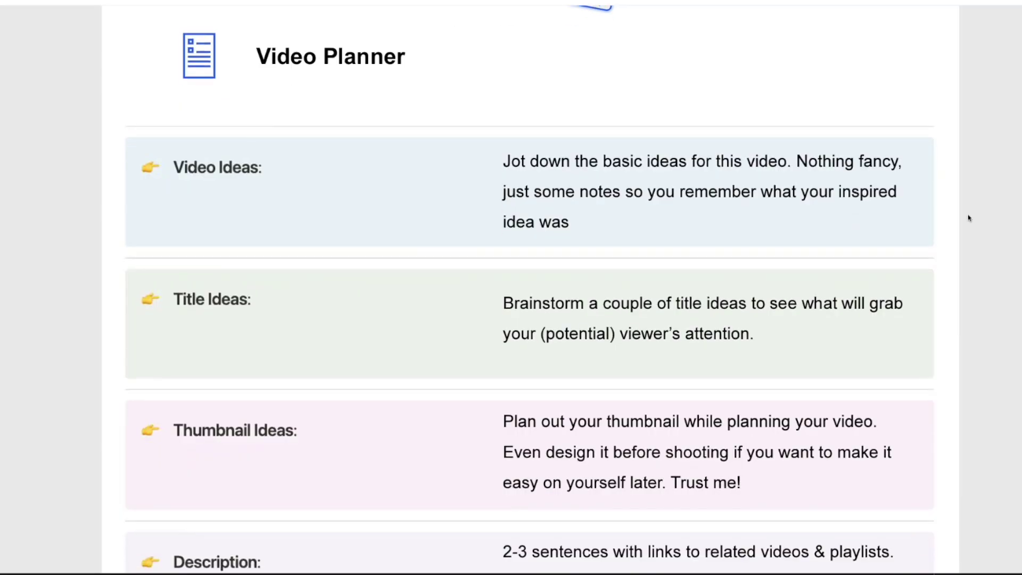
{"action": "scroll", "coordinate": [968, 217], "scroll_direction": "down", "scroll_amount": 1}
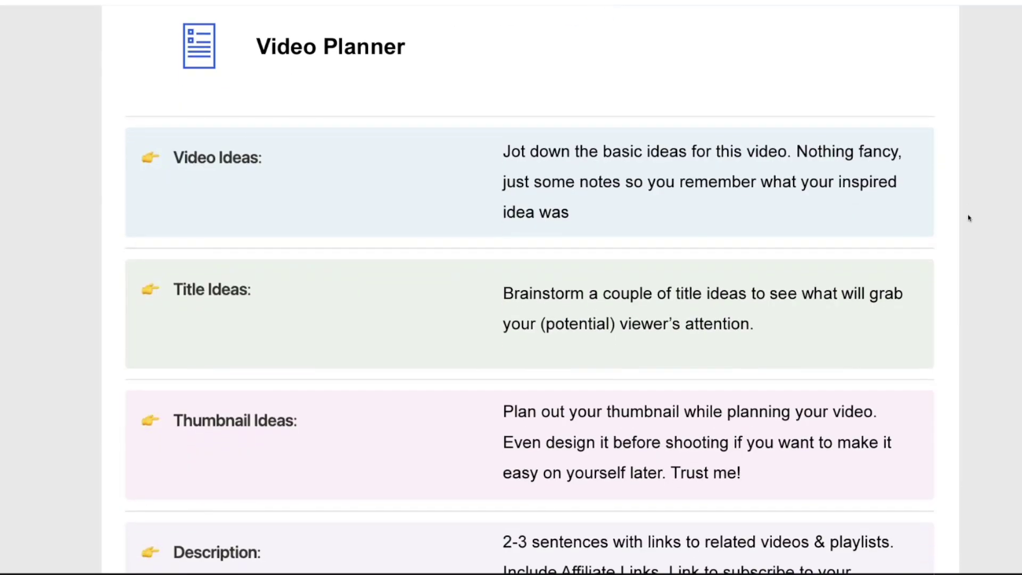
{"action": "scroll", "coordinate": [968, 217], "scroll_direction": "down", "scroll_amount": 3}
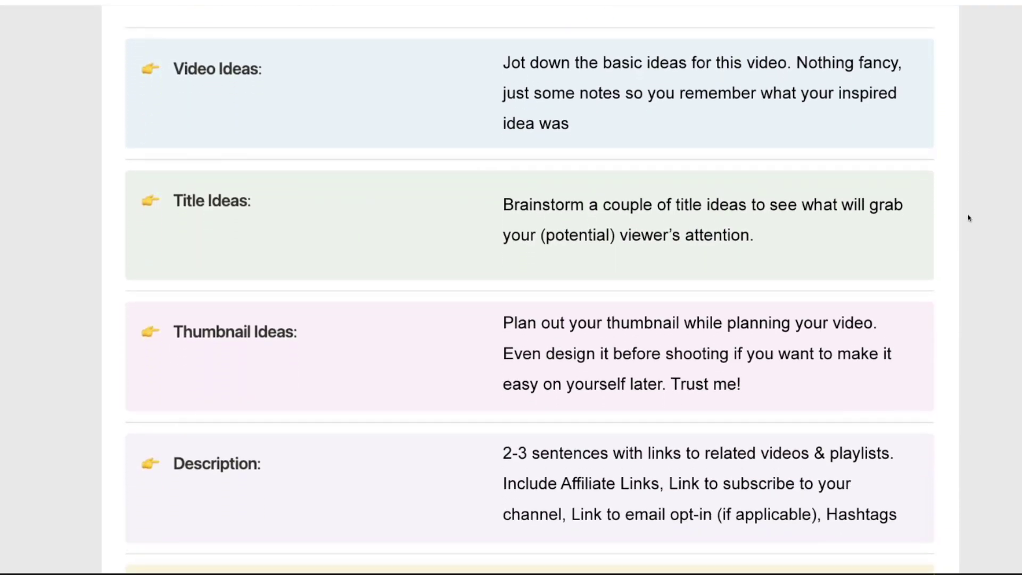
{"action": "scroll", "coordinate": [969, 217], "scroll_direction": "down", "scroll_amount": 3}
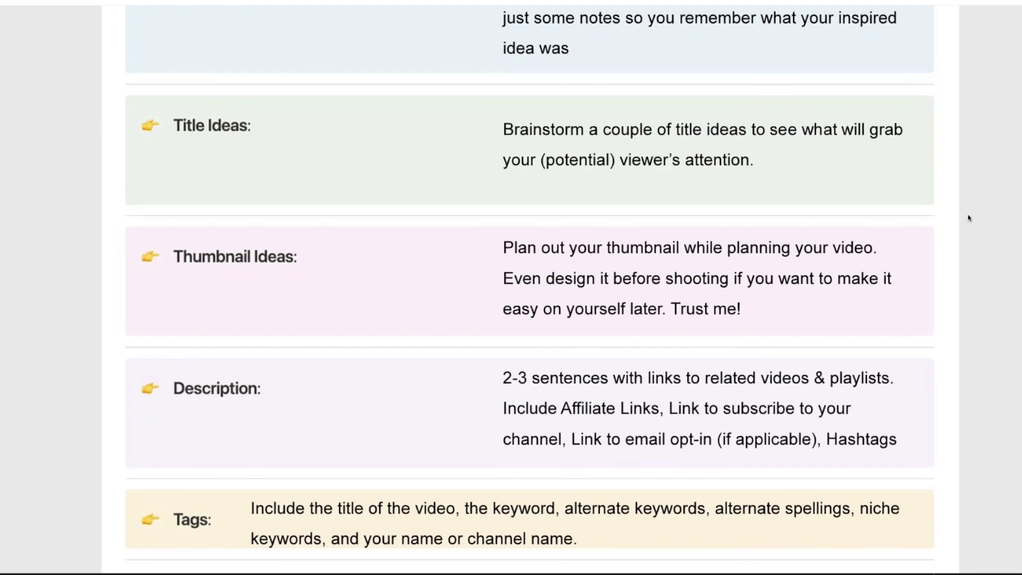
{"action": "scroll", "coordinate": [968, 217], "scroll_direction": "down", "scroll_amount": 1}
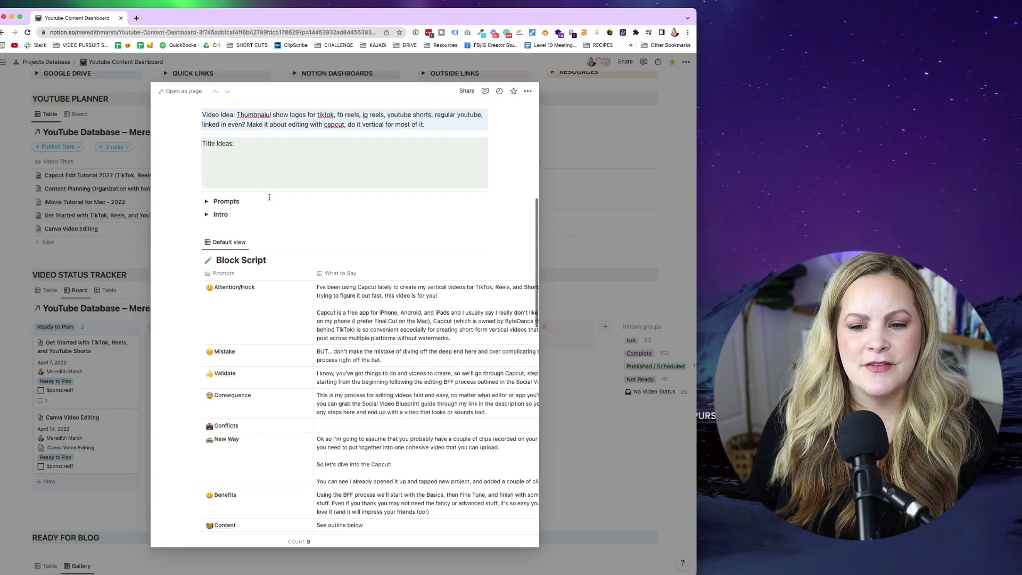
{"action": "scroll", "coordinate": [269, 197], "scroll_direction": "down", "scroll_amount": 3}
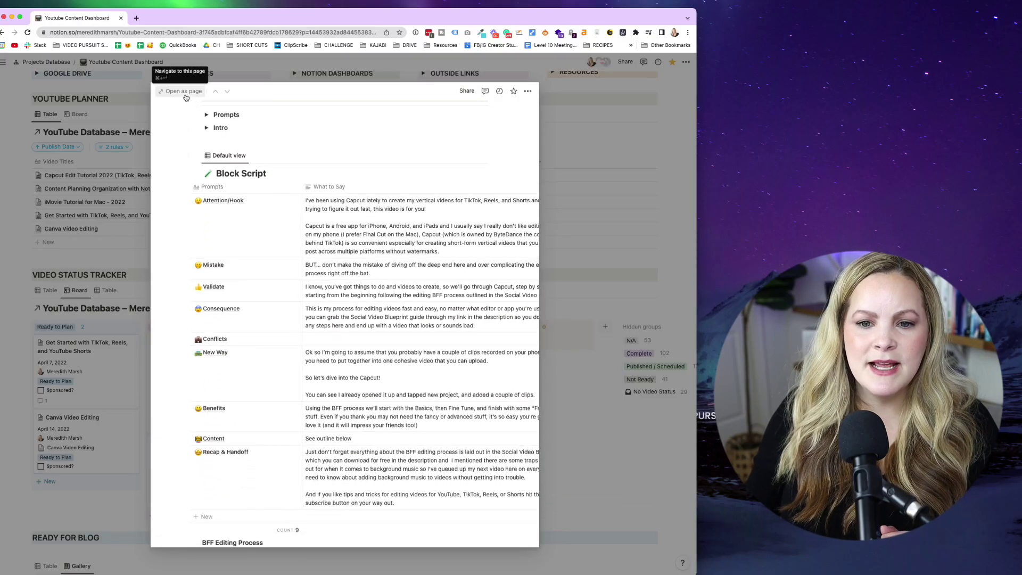
{"action": "left_click", "coordinate": [185, 93]}
Scroll the Block Script table and view the What to Say column's options without changes.
{"action": "scroll", "coordinate": [272, 319], "scroll_direction": "down", "scroll_amount": 5}
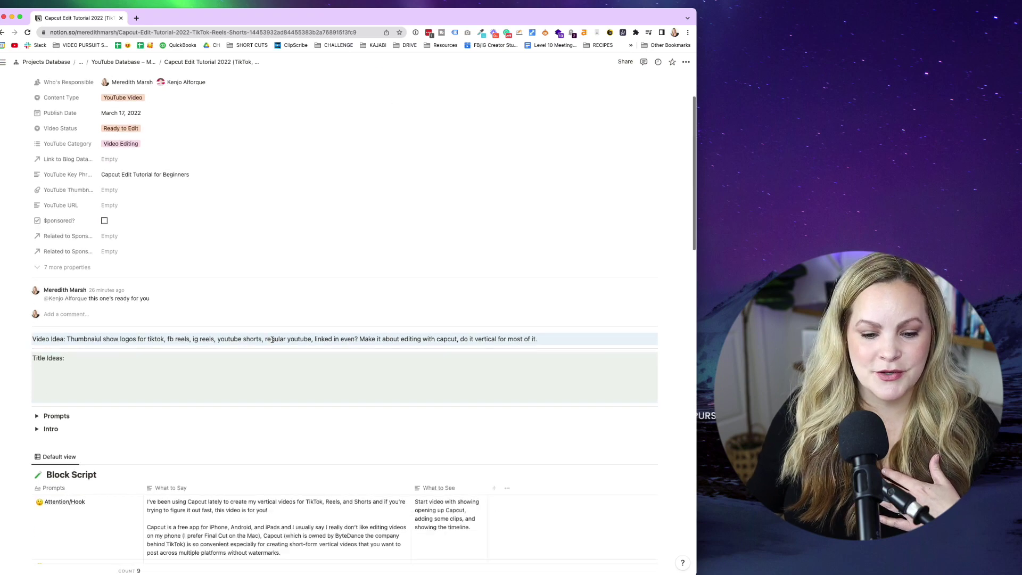
{"action": "scroll", "coordinate": [271, 339], "scroll_direction": "down", "scroll_amount": 4}
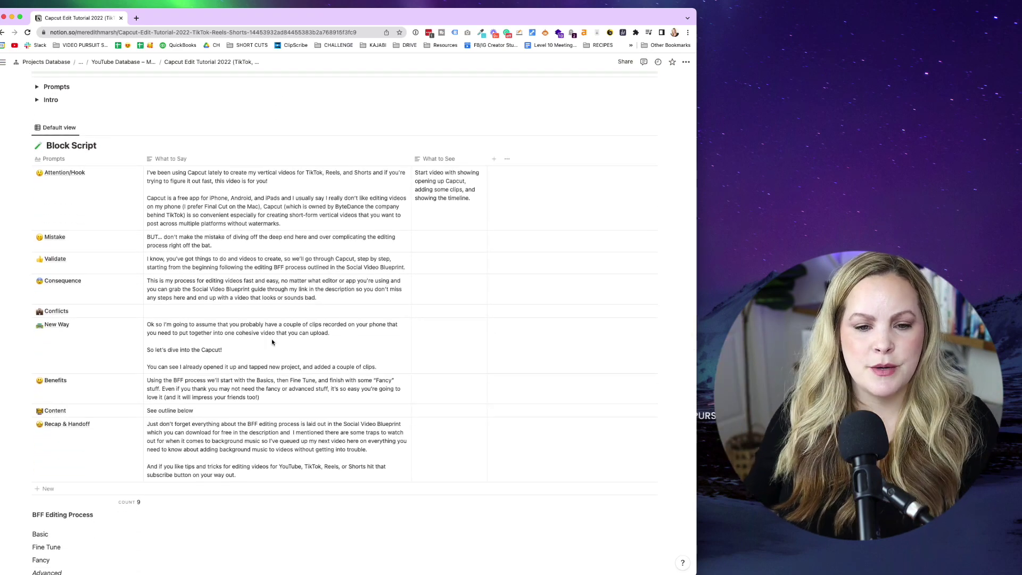
{"action": "scroll", "coordinate": [271, 341], "scroll_direction": "down", "scroll_amount": 1}
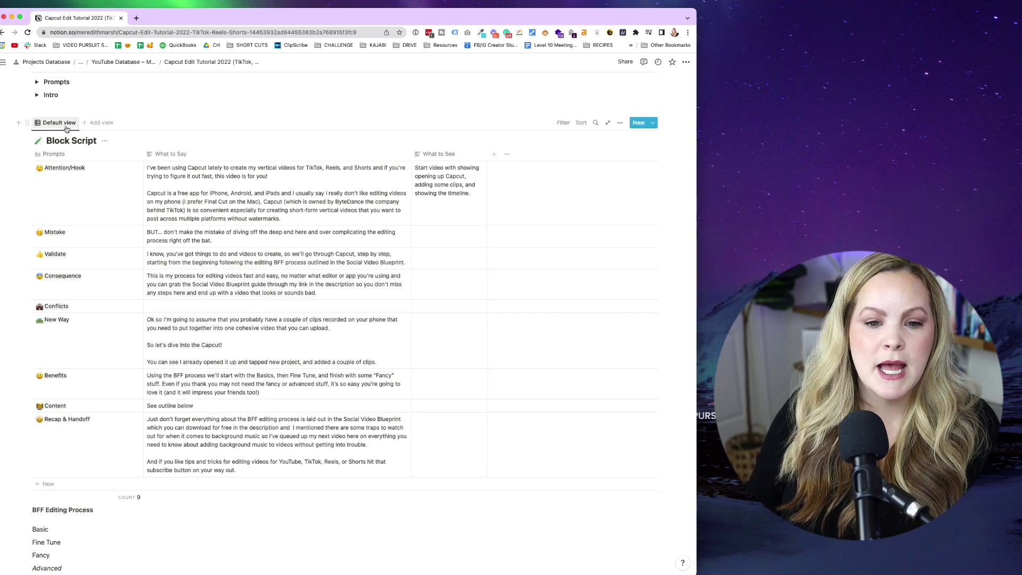
{"action": "scroll", "coordinate": [101, 504], "scroll_direction": "up", "scroll_amount": 1}
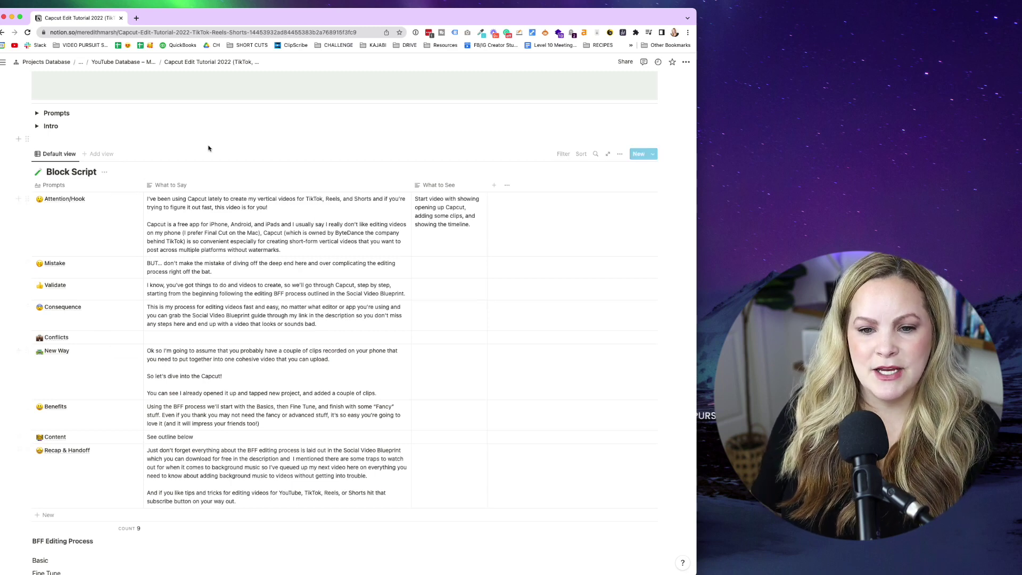
{"action": "left_click", "coordinate": [168, 187]}
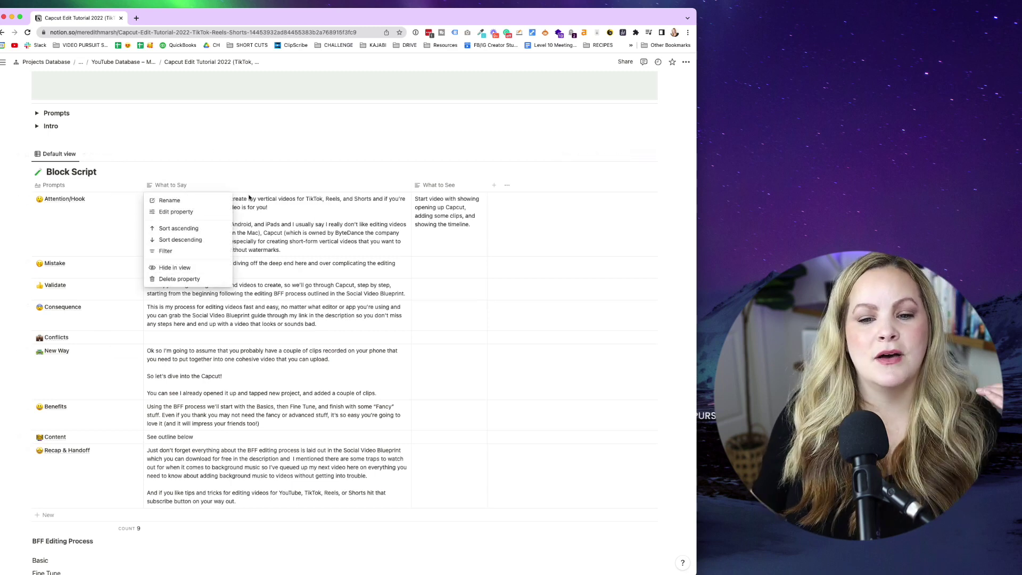
{"action": "left_click", "coordinate": [249, 198]}
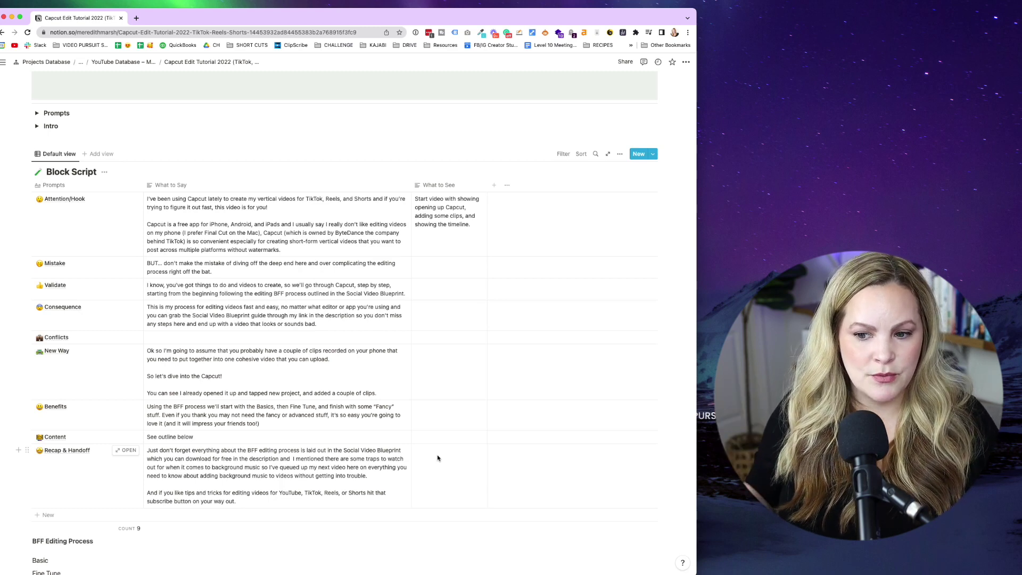
Scroll through the BFF Editing Process outline and sample projects, then back up.
{"action": "scroll", "coordinate": [437, 458], "scroll_direction": "down", "scroll_amount": 1}
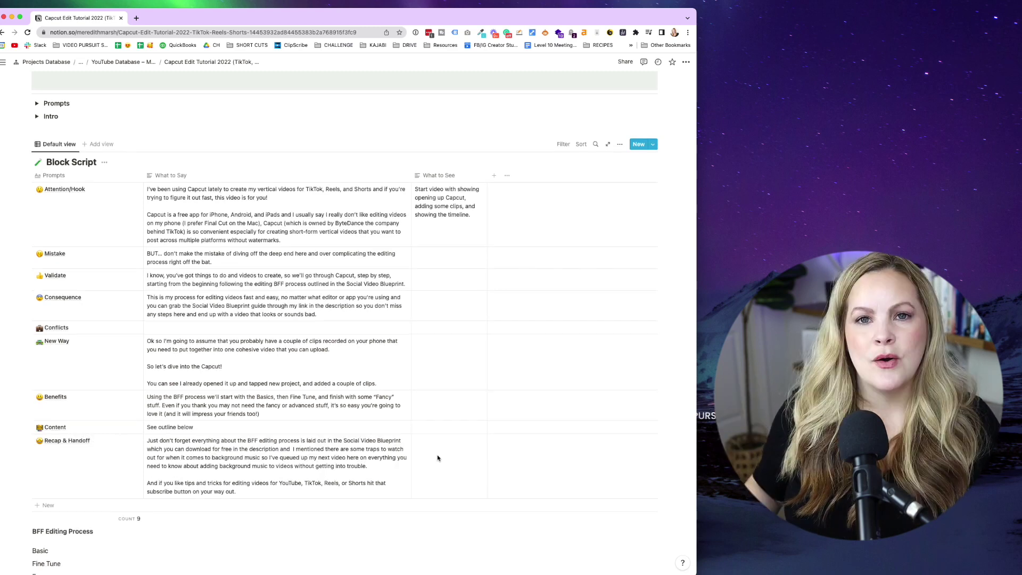
{"action": "scroll", "coordinate": [437, 457], "scroll_direction": "down", "scroll_amount": 2}
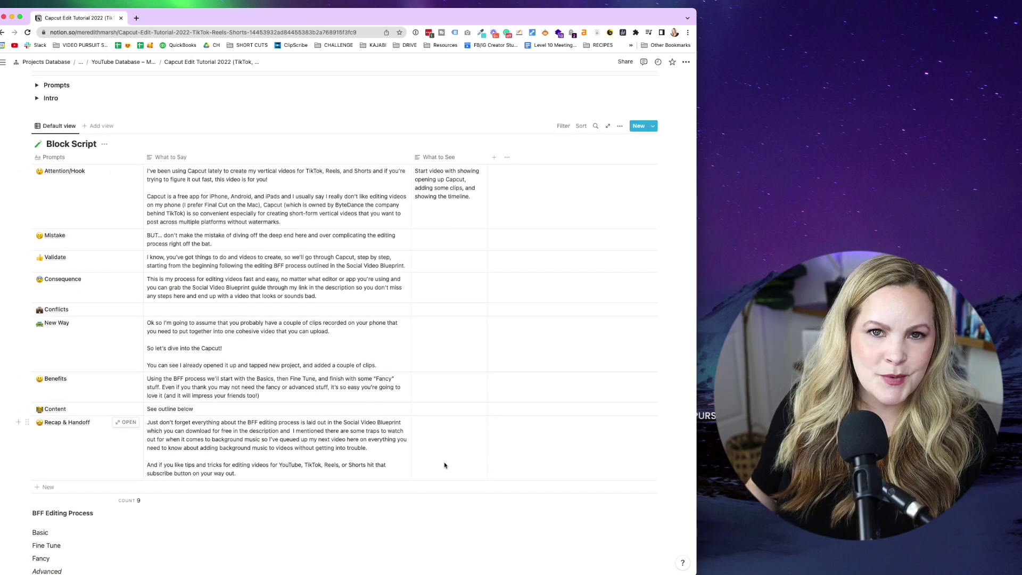
{"action": "scroll", "coordinate": [444, 465], "scroll_direction": "down", "scroll_amount": 1}
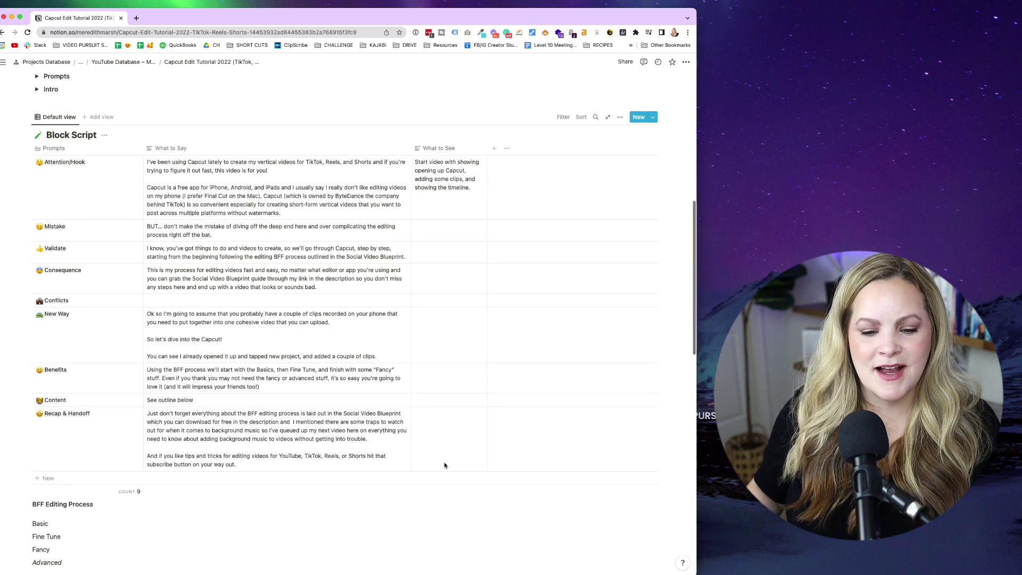
{"action": "scroll", "coordinate": [444, 465], "scroll_direction": "down", "scroll_amount": 10}
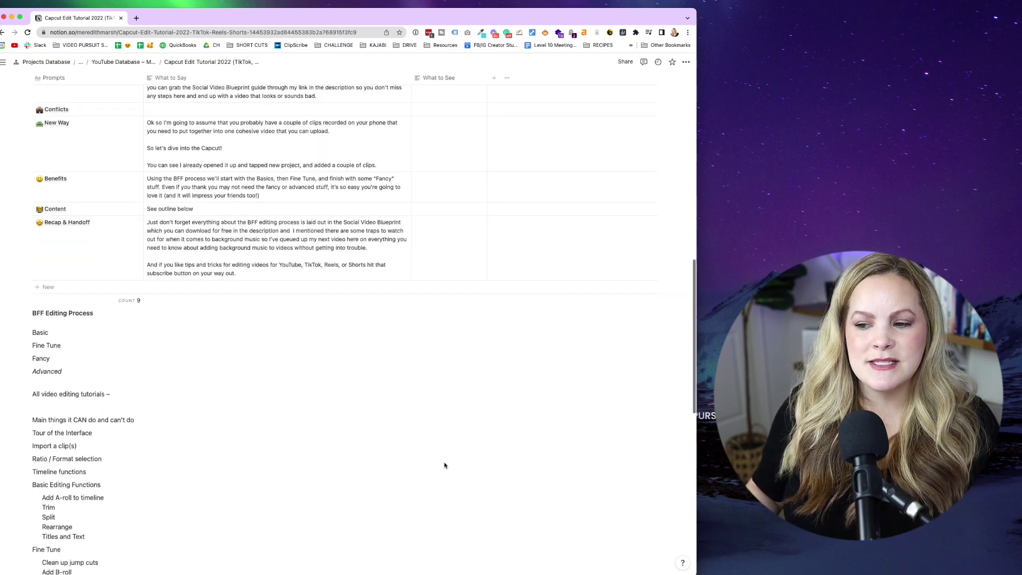
{"action": "scroll", "coordinate": [445, 462], "scroll_direction": "down", "scroll_amount": 6}
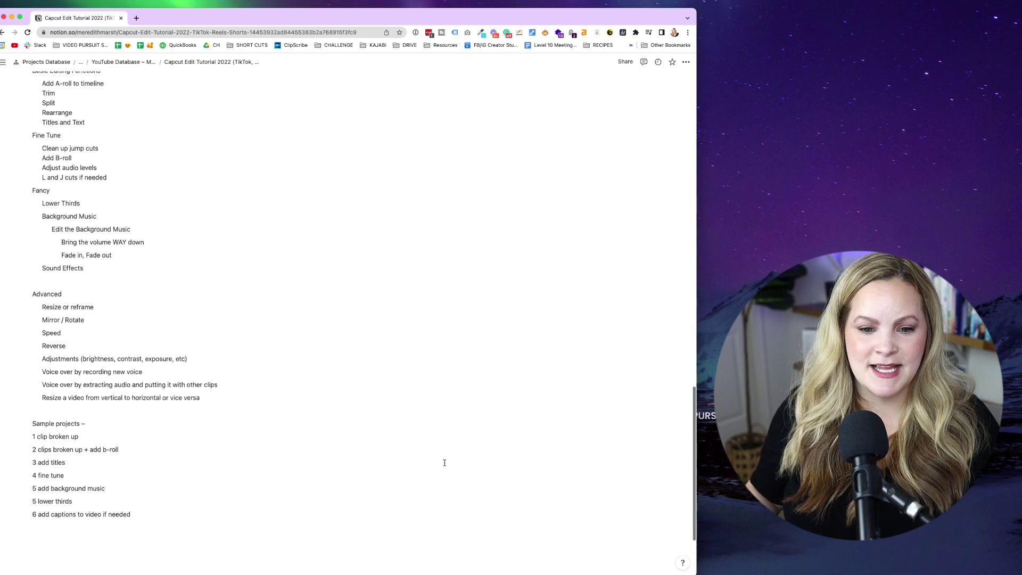
{"action": "scroll", "coordinate": [444, 463], "scroll_direction": "up", "scroll_amount": 9}
{"action": "scroll", "coordinate": [444, 462], "scroll_direction": "up", "scroll_amount": 15}
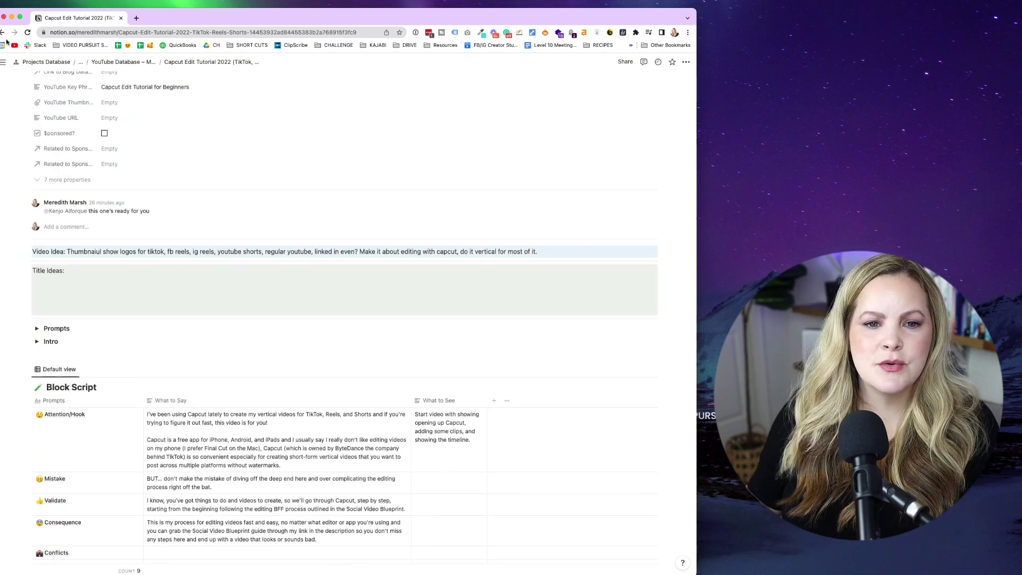
Back on the dashboard, add a 'New Video Idea' planner row with Video Status Not Ready.
{"action": "left_click", "coordinate": [1, 32]}
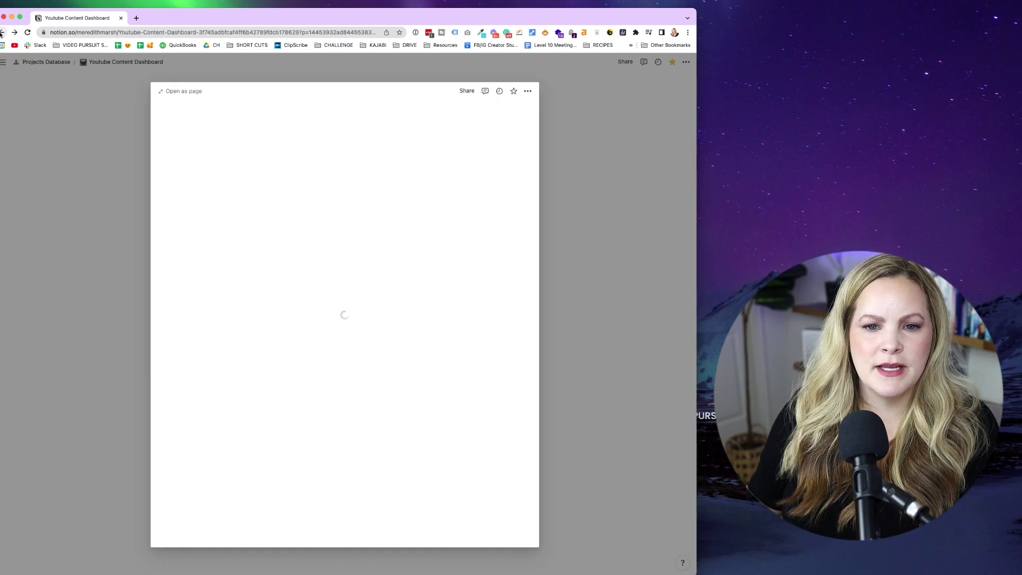
{"action": "left_click", "coordinate": [82, 248]}
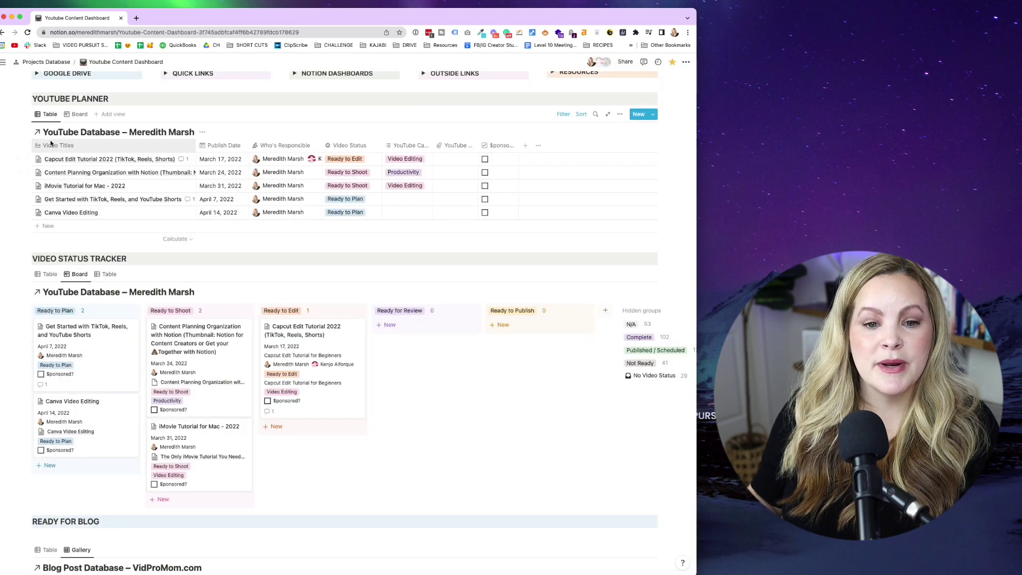
{"action": "left_click", "coordinate": [48, 226]}
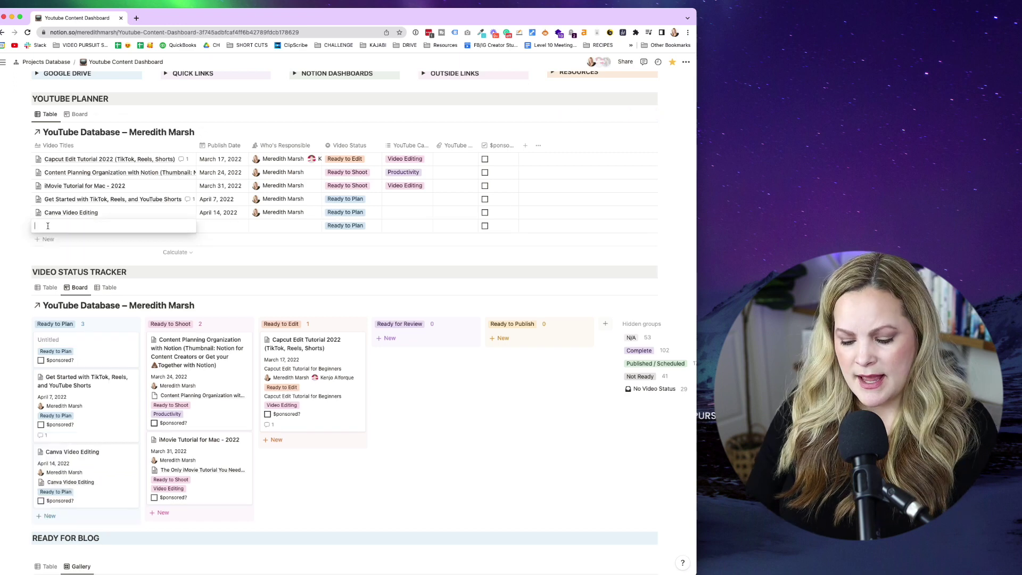
{"action": "type", "text": "New Video I"}
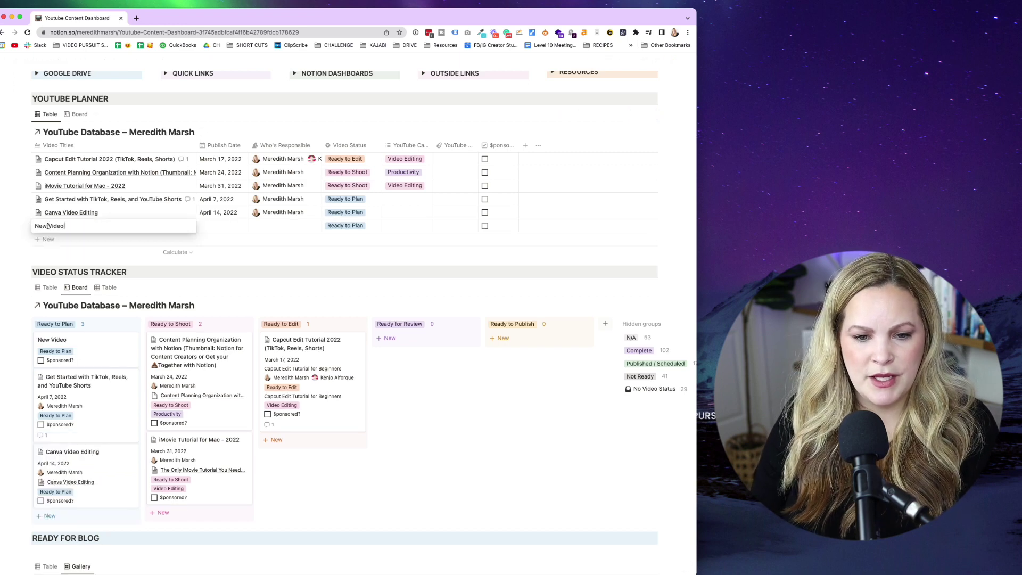
{"action": "type", "text": "dea"}
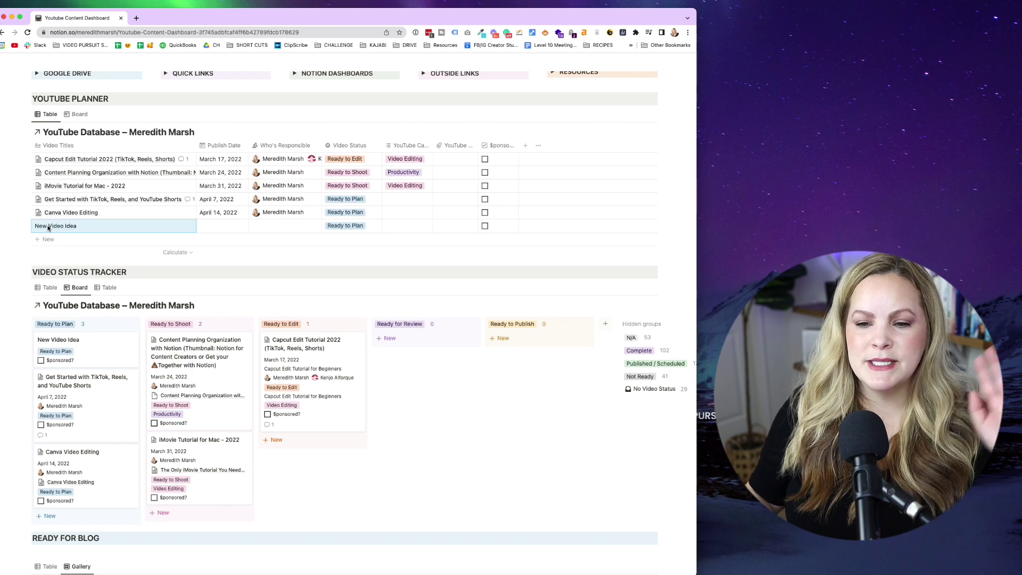
{"action": "key", "text": "Escape"}
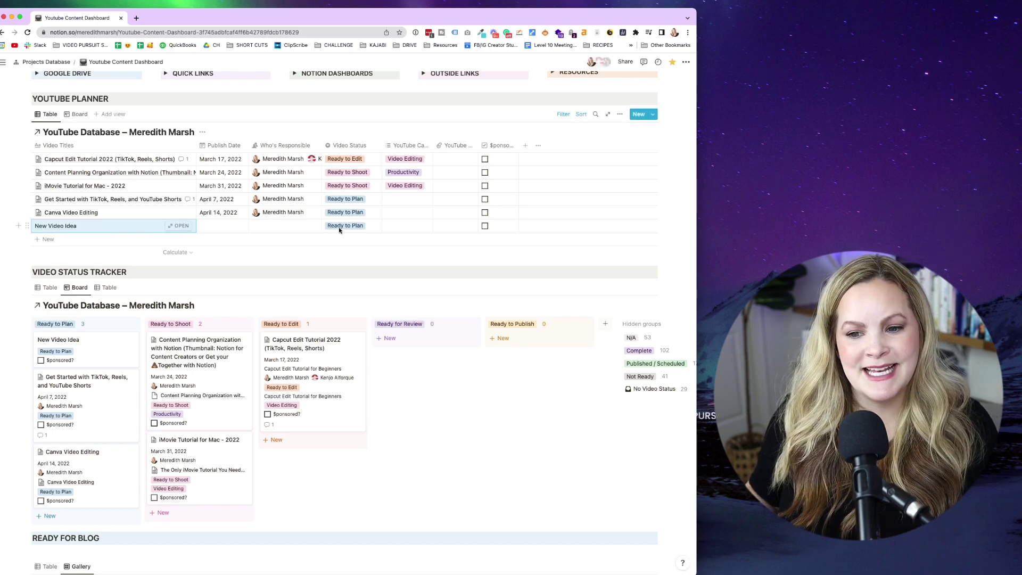
{"action": "left_click", "coordinate": [339, 226]}
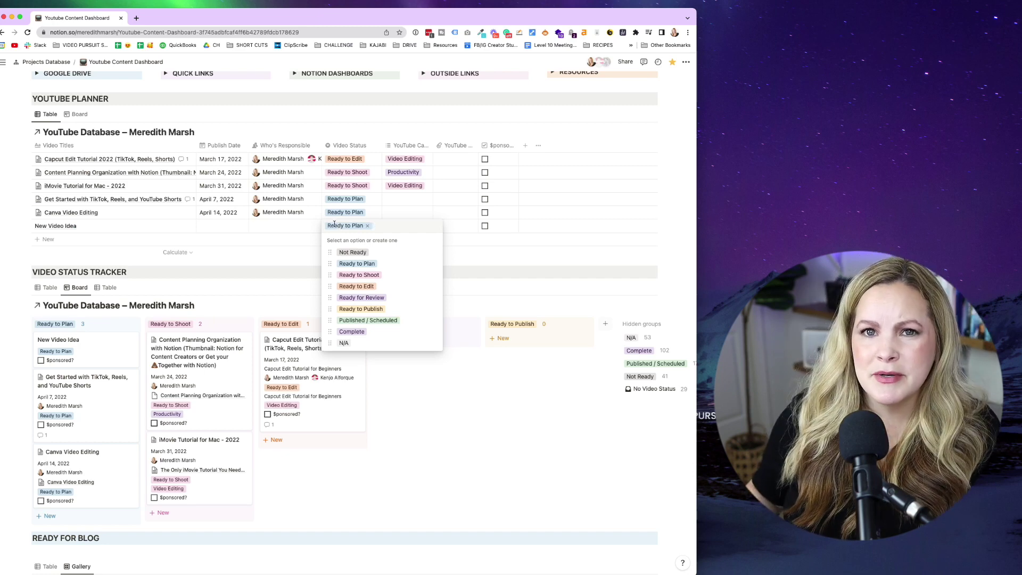
{"action": "left_click", "coordinate": [351, 253]}
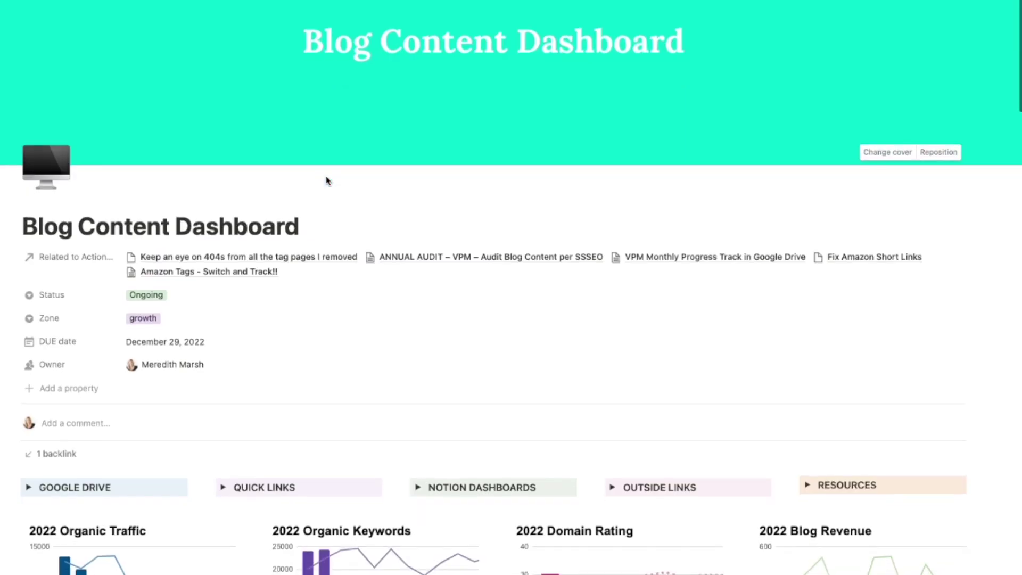
Scroll through the Blog Content Dashboard's charts and tables, then go back to the YouTube Content Dashboard.
{"action": "scroll", "coordinate": [327, 181], "scroll_direction": "down", "scroll_amount": 2}
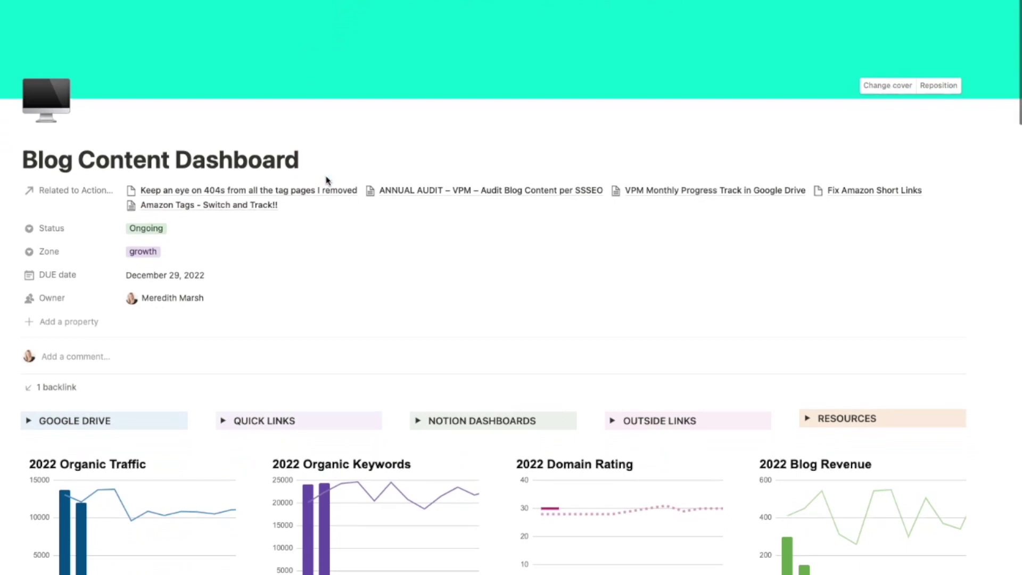
{"action": "scroll", "coordinate": [326, 177], "scroll_direction": "down", "scroll_amount": 6}
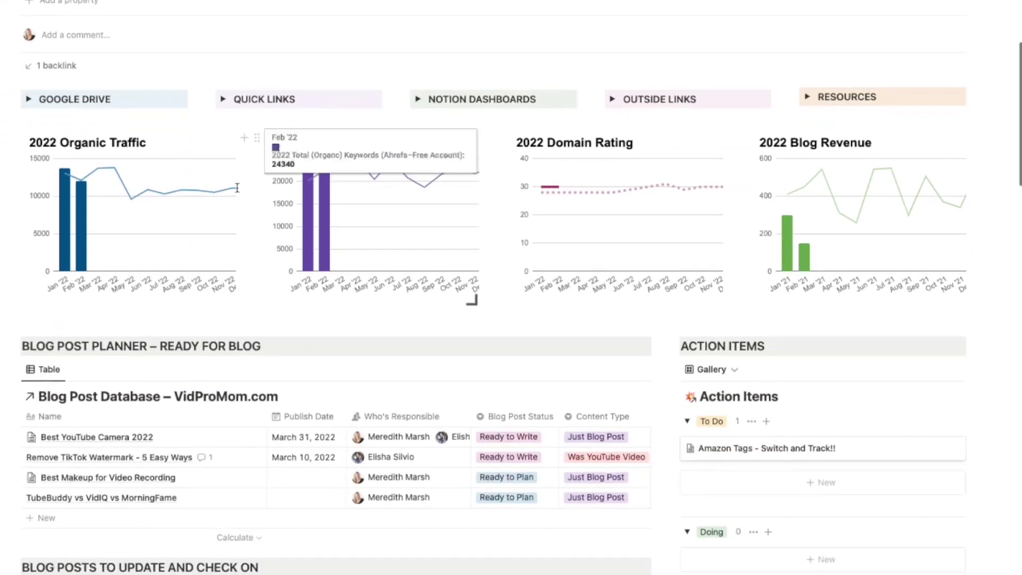
{"action": "scroll", "coordinate": [519, 327], "scroll_direction": "down", "scroll_amount": 3}
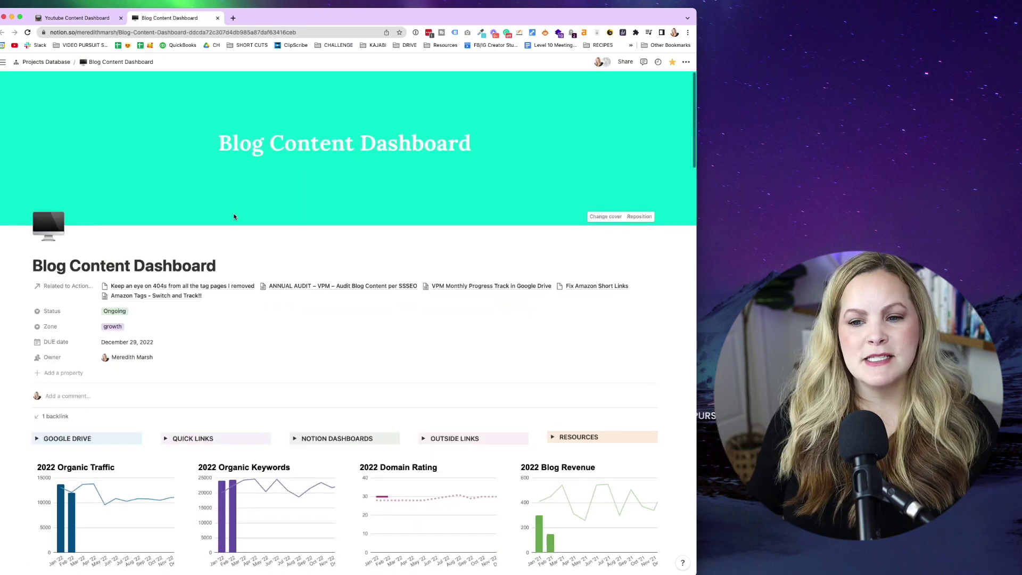
{"action": "scroll", "coordinate": [235, 217], "scroll_direction": "down", "scroll_amount": 2}
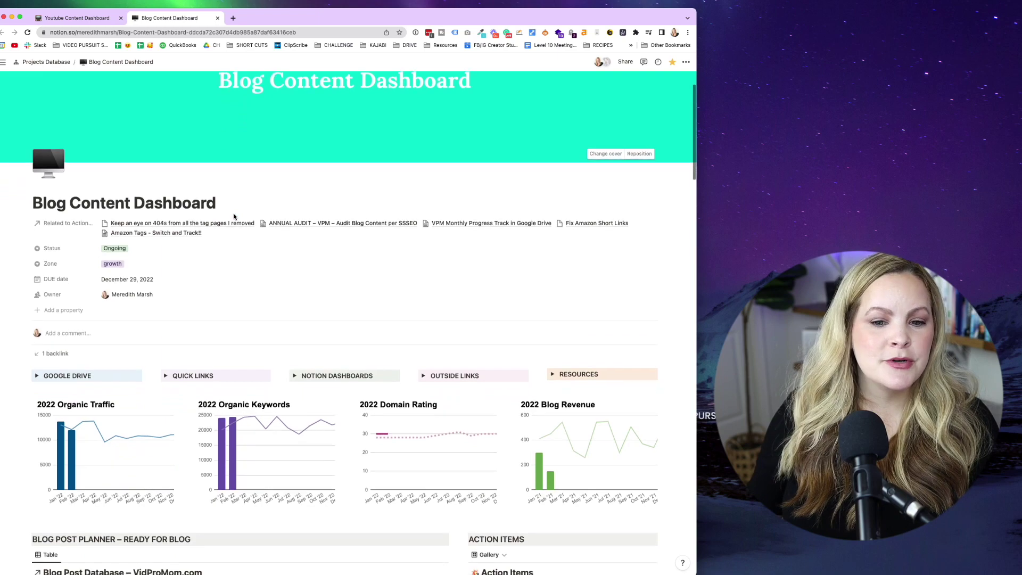
{"action": "scroll", "coordinate": [234, 214], "scroll_direction": "down", "scroll_amount": 5}
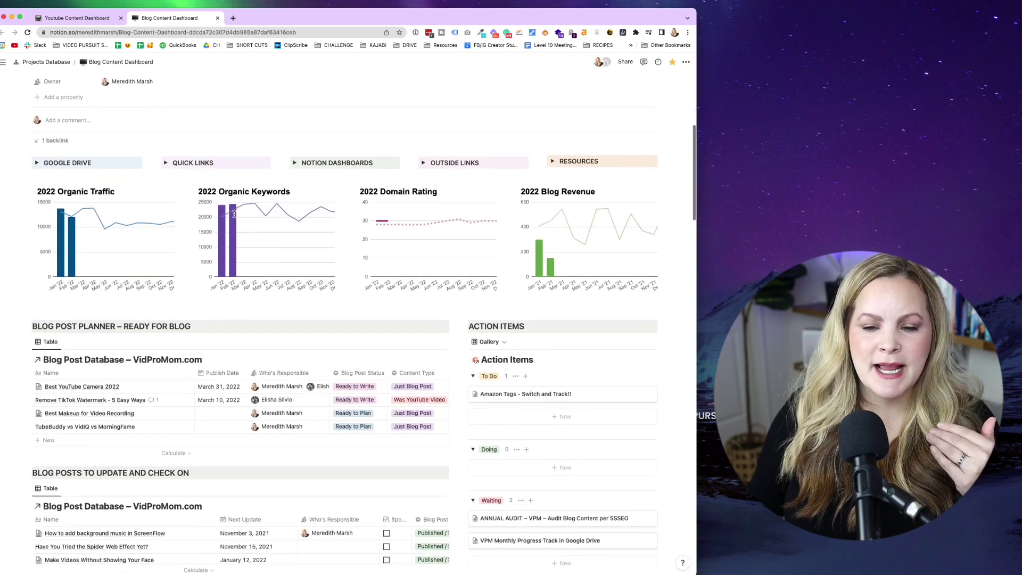
{"action": "scroll", "coordinate": [672, 291], "scroll_direction": "down", "scroll_amount": 3}
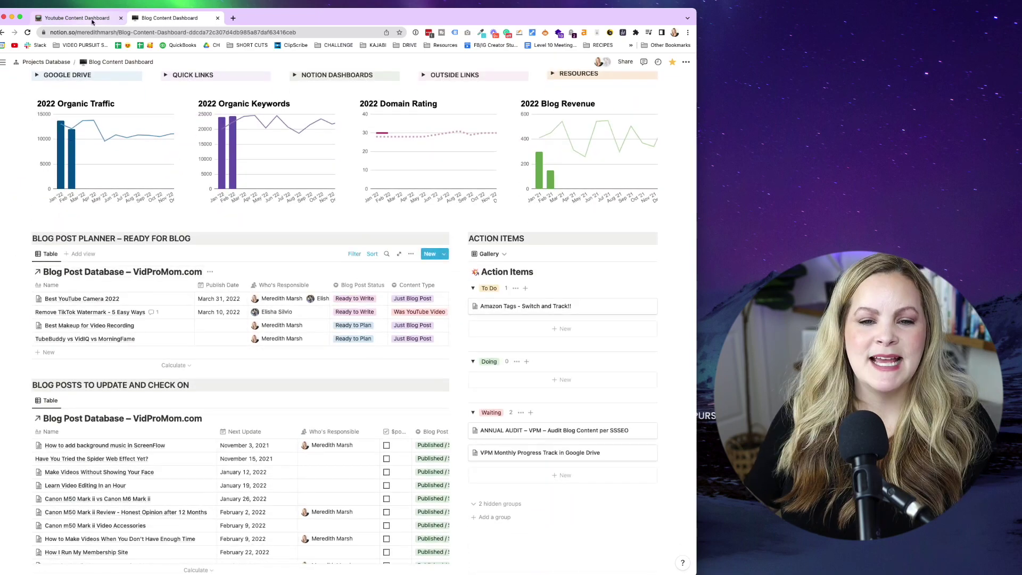
{"action": "left_click", "coordinate": [92, 20]}
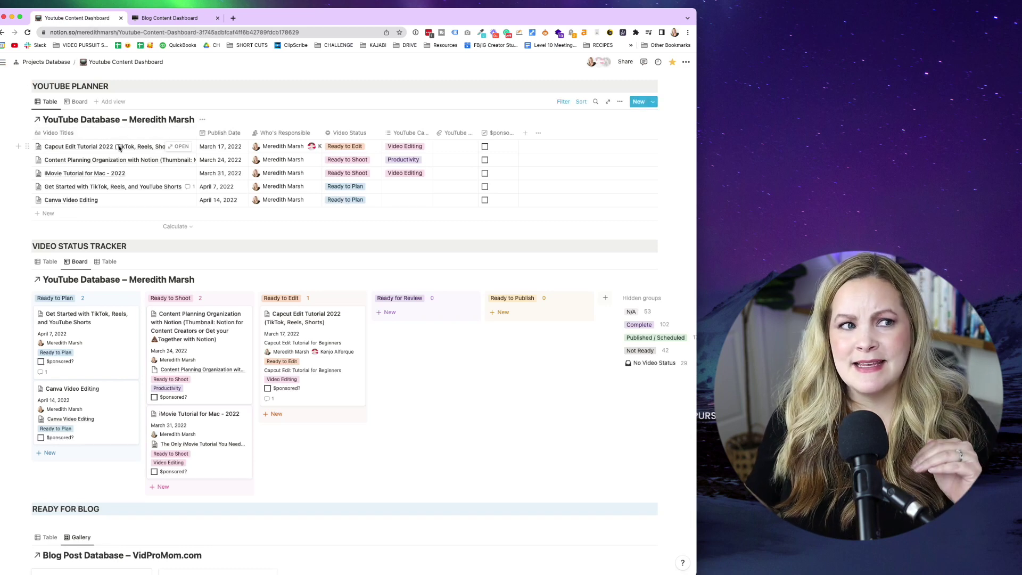
Preview the Capcut Edit Tutorial video page and start its Link to Blog Database relation.
{"action": "left_click", "coordinate": [174, 147]}
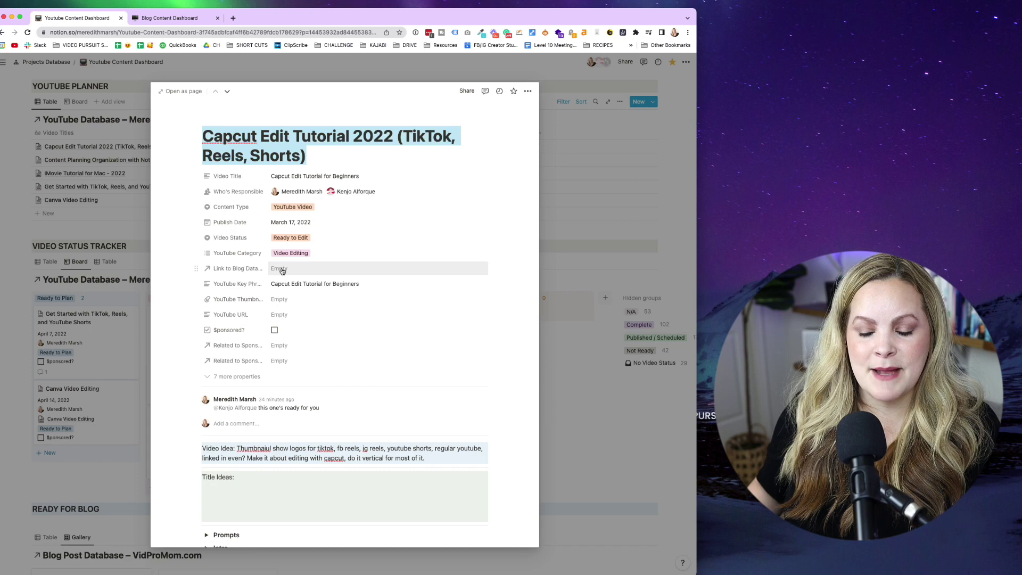
{"action": "left_click", "coordinate": [280, 270]}
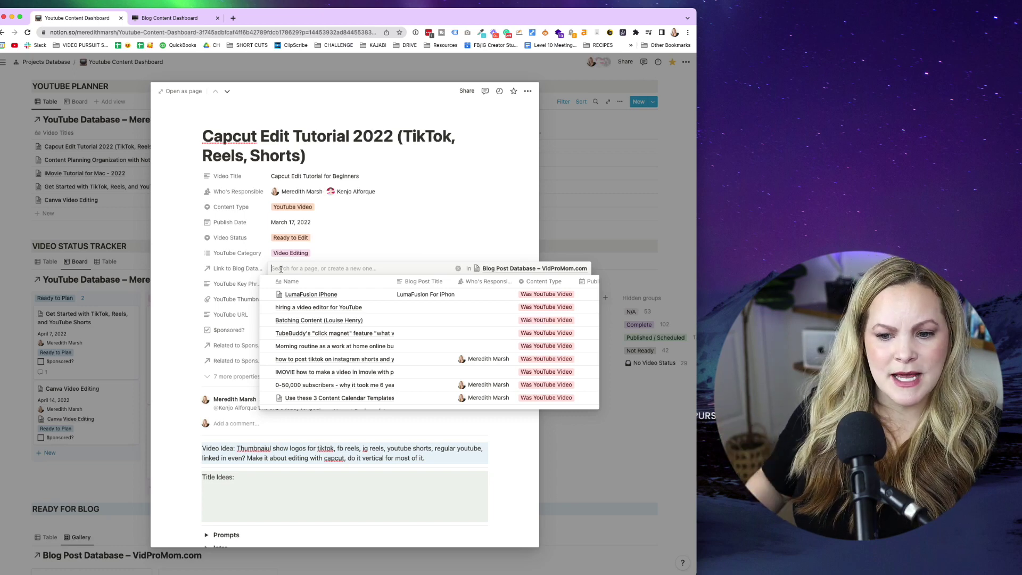
{"action": "scroll", "coordinate": [318, 373], "scroll_direction": "down", "scroll_amount": 10}
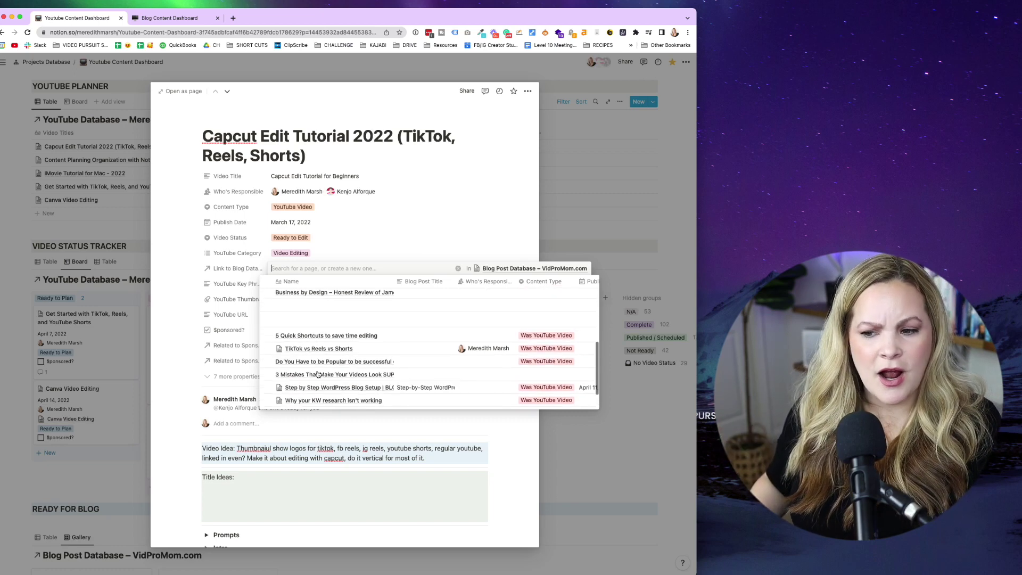
{"action": "scroll", "coordinate": [317, 374], "scroll_direction": "down", "scroll_amount": 5}
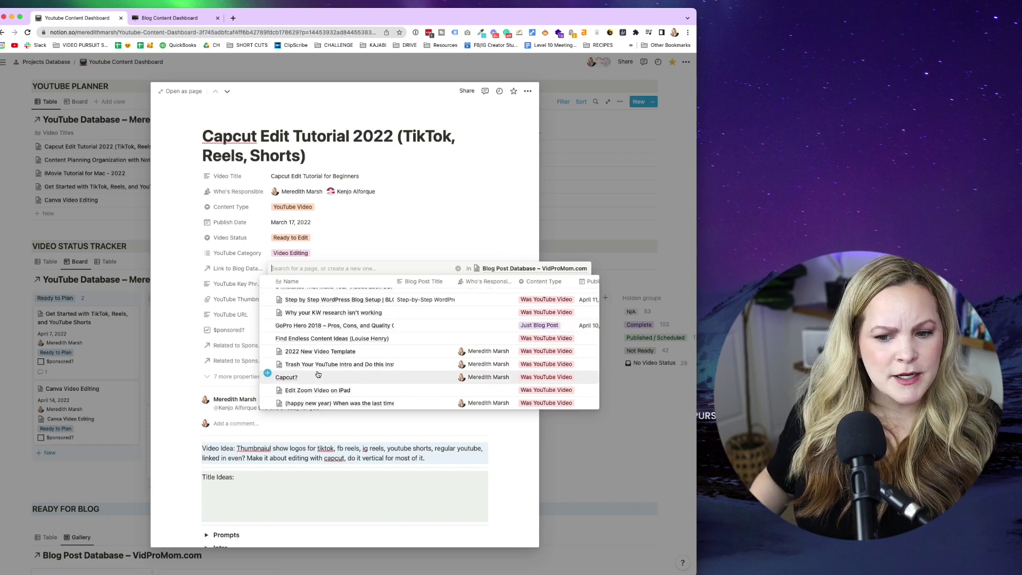
{"action": "scroll", "coordinate": [318, 374], "scroll_direction": "down", "scroll_amount": 10}
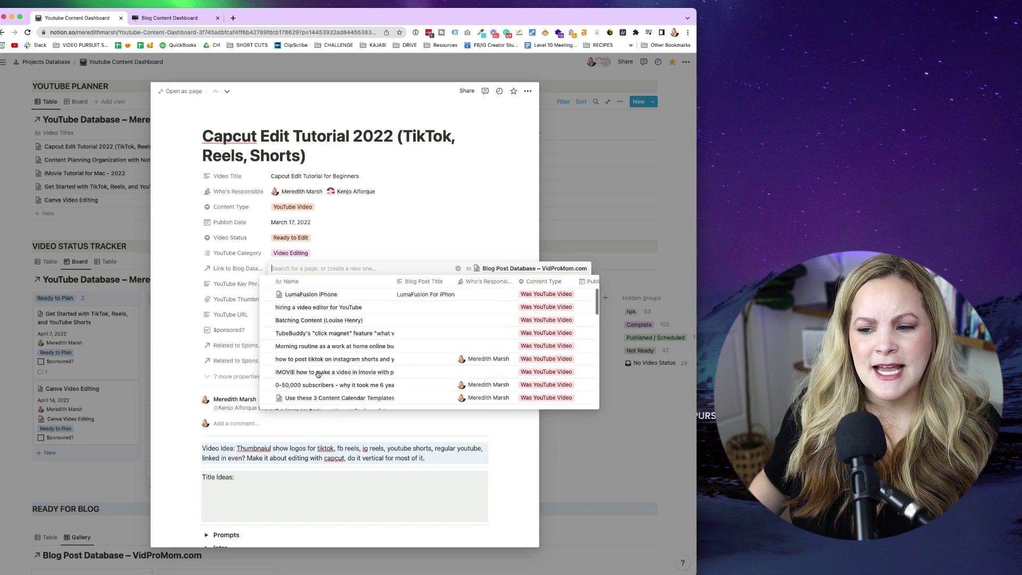
Create a linked blog post titled 'Capcut Edit Tutorial 2022 (TikTok, Reels, Shorts)' and open it.
{"action": "left_click", "coordinate": [301, 269]}
{"action": "type", "text": "Capcut Edit Tutorial 2022 (TikTok, Reels, Shorts)"}
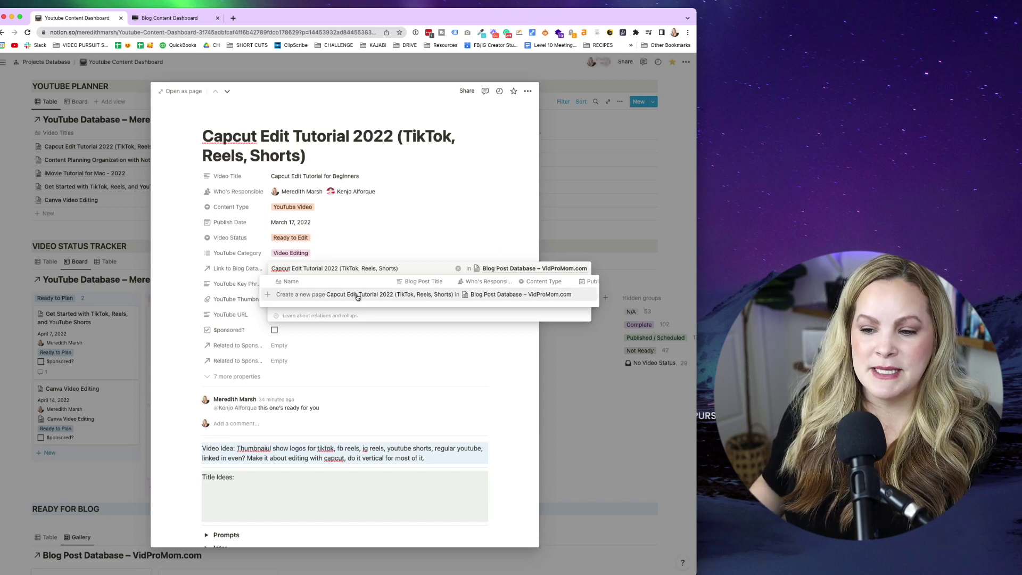
{"action": "left_click", "coordinate": [301, 299]}
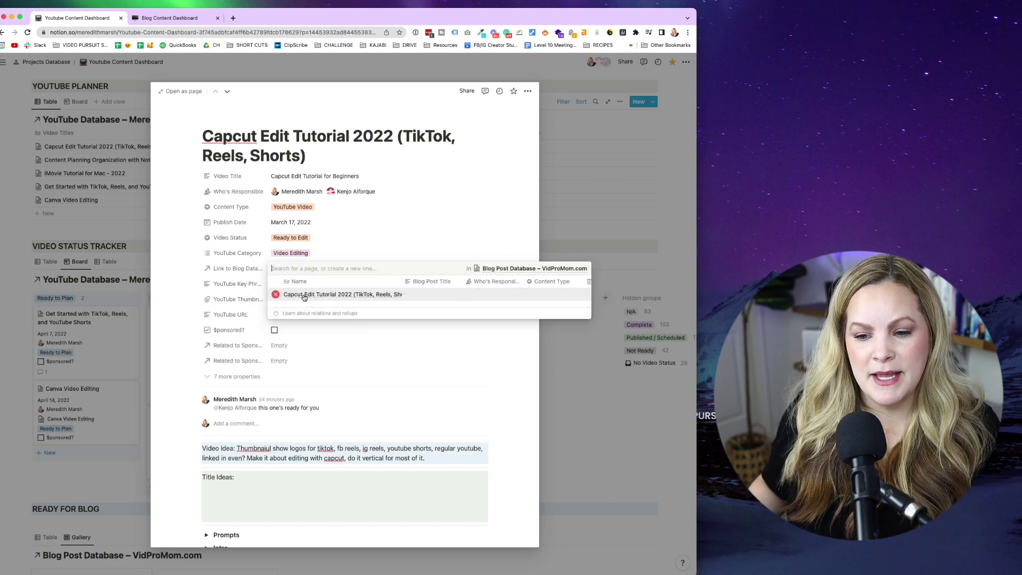
{"action": "left_click", "coordinate": [307, 296]}
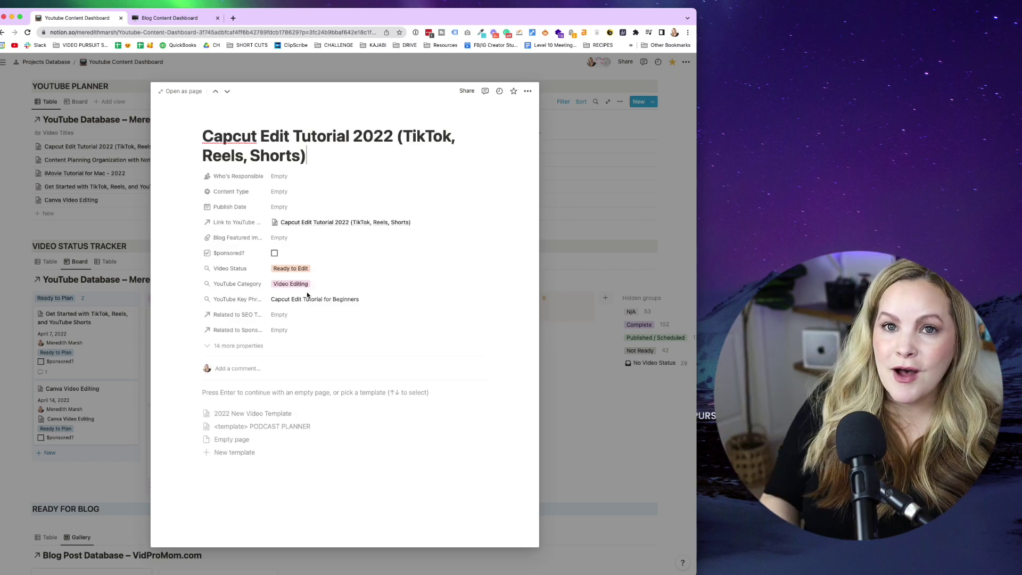
Follow the blog post's Link to YouTube relation to the Capcut video page.
{"action": "left_click", "coordinate": [309, 224]}
{"action": "left_click", "coordinate": [315, 248]}
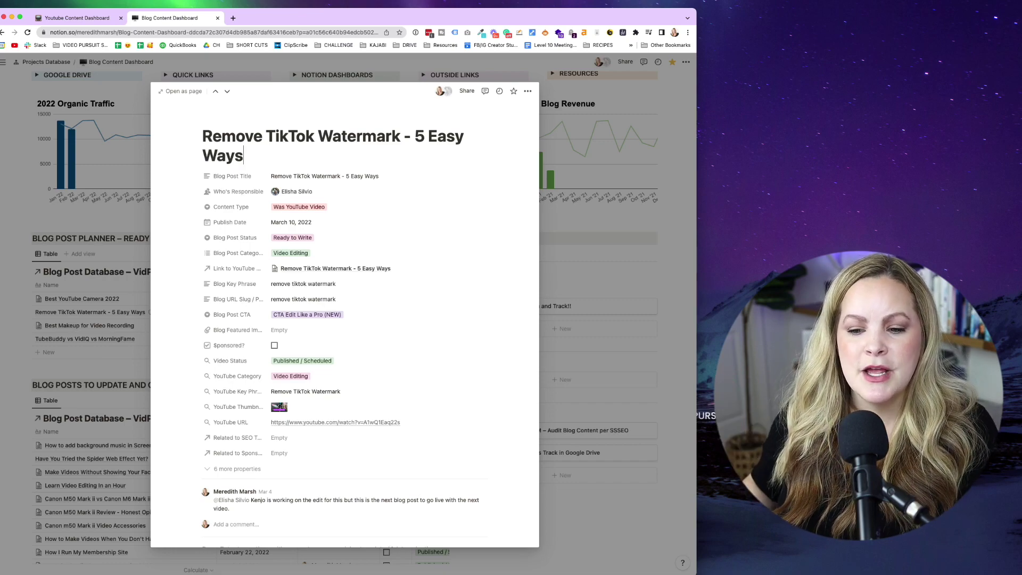
{"action": "scroll", "coordinate": [449, 401], "scroll_direction": "down", "scroll_amount": 3}
Close the preview and scroll back up the Blog Content Dashboard.
{"action": "key", "text": "Escape"}
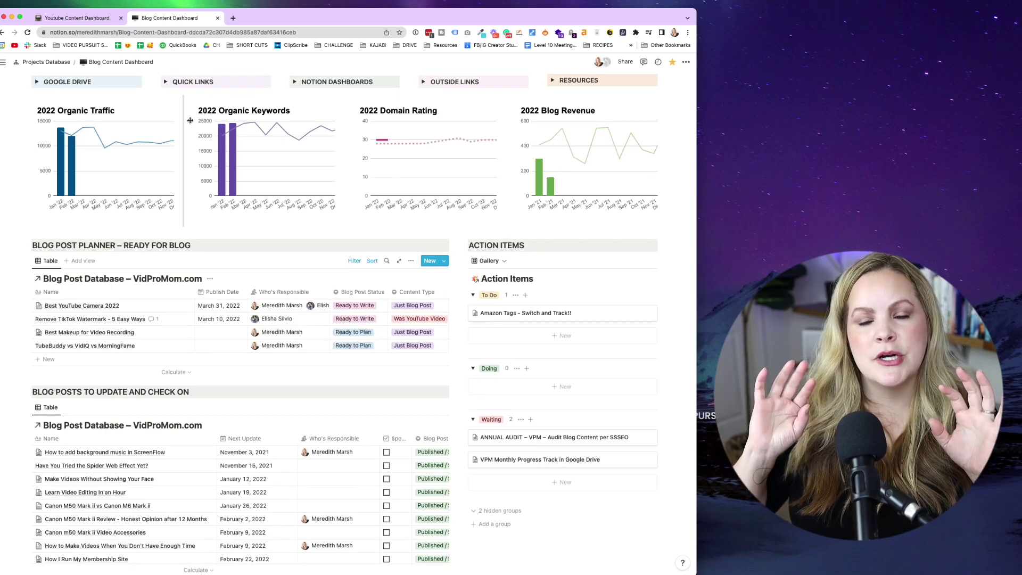
{"action": "scroll", "coordinate": [190, 120], "scroll_direction": "up", "scroll_amount": 1}
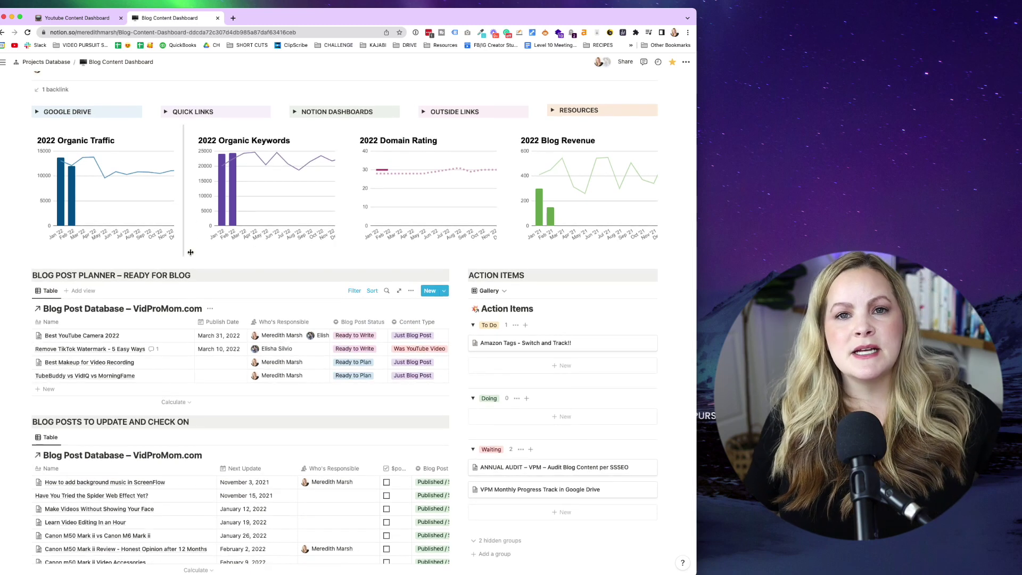
{"action": "scroll", "coordinate": [190, 252], "scroll_direction": "up", "scroll_amount": 1}
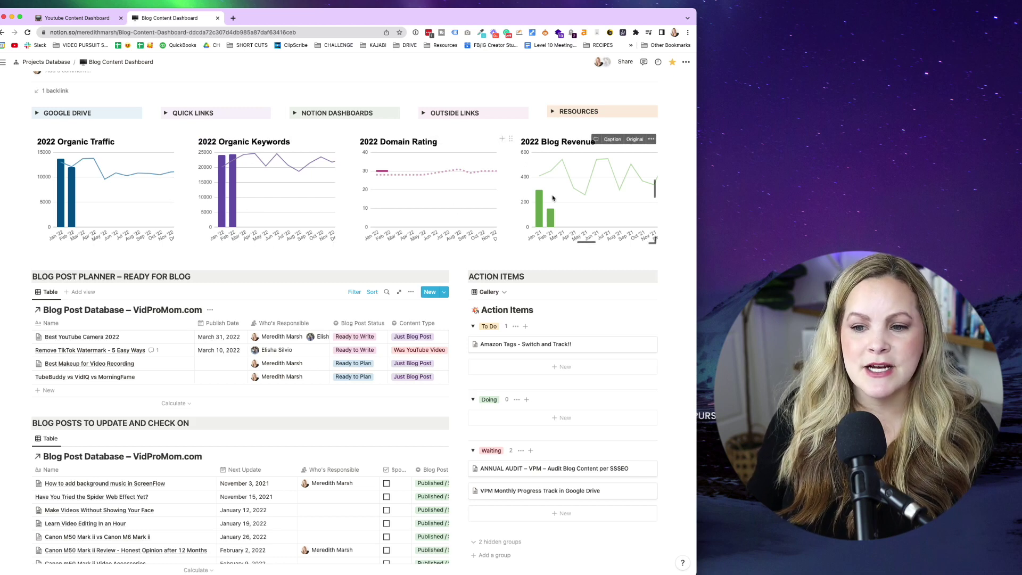
{"action": "scroll", "coordinate": [553, 198], "scroll_direction": "up", "scroll_amount": 2}
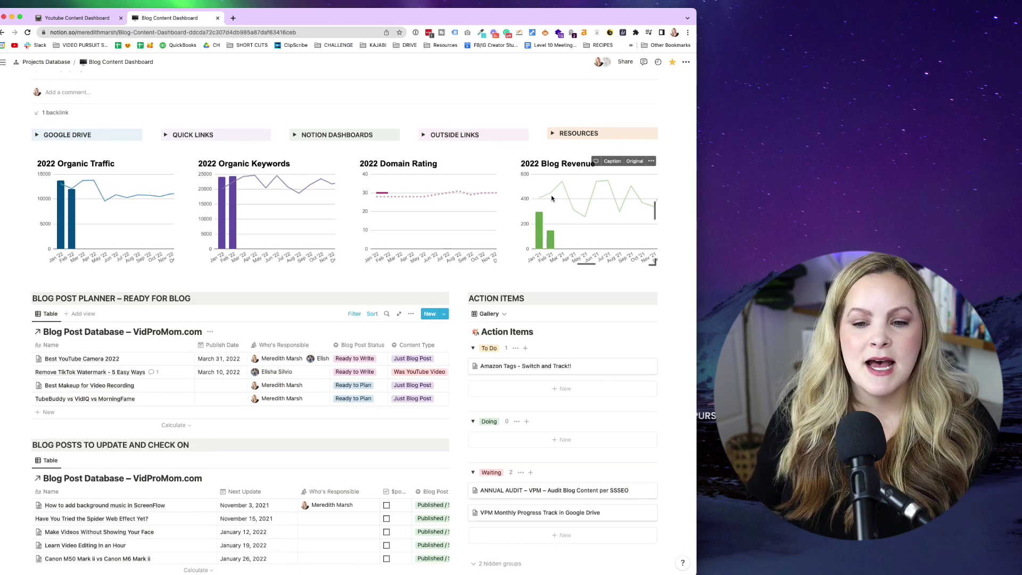
{"action": "mouse_move", "coordinate": [551, 196]}
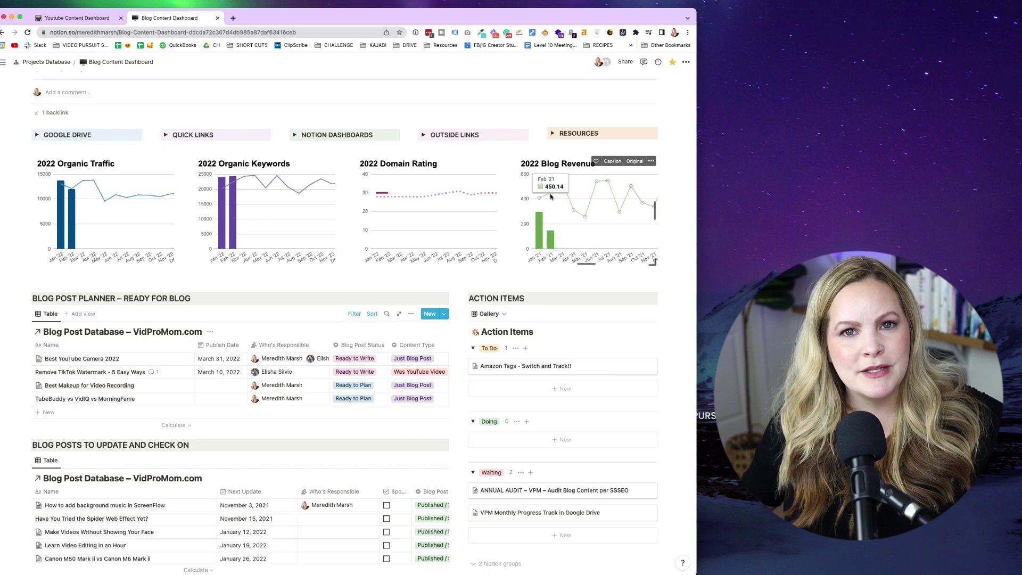
{"action": "scroll", "coordinate": [550, 196], "scroll_direction": "up", "scroll_amount": 4}
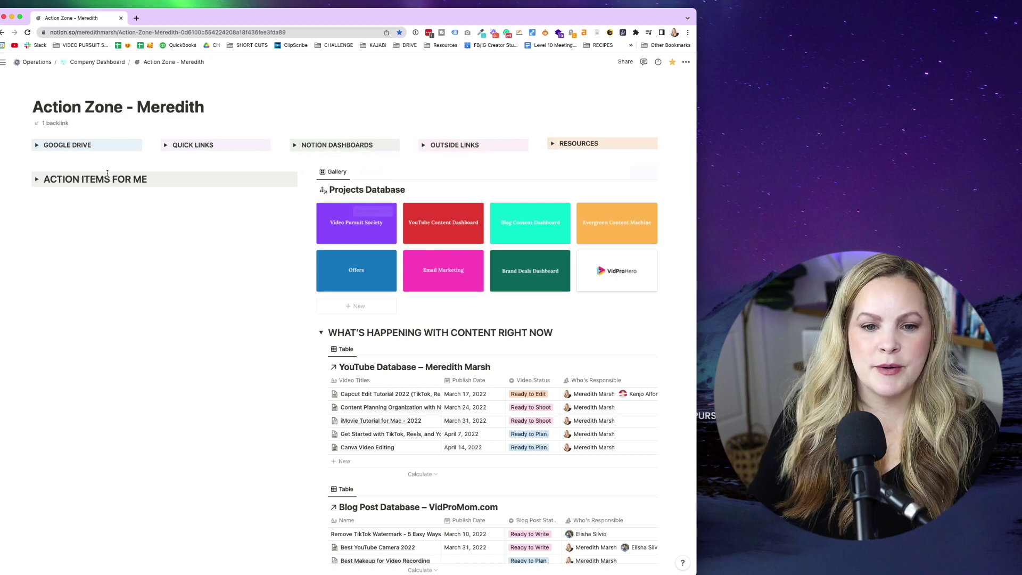
{"action": "left_click", "coordinate": [37, 180]}
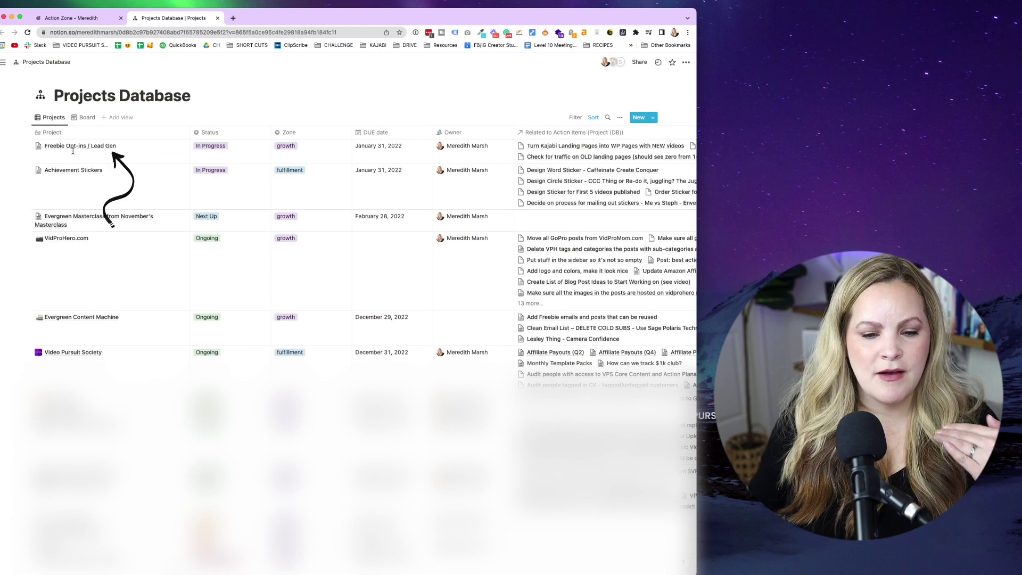
Check the Freebie Opt-ins / Lead Gen project's status and zone options, leaving both unchanged.
{"action": "left_click", "coordinate": [218, 149]}
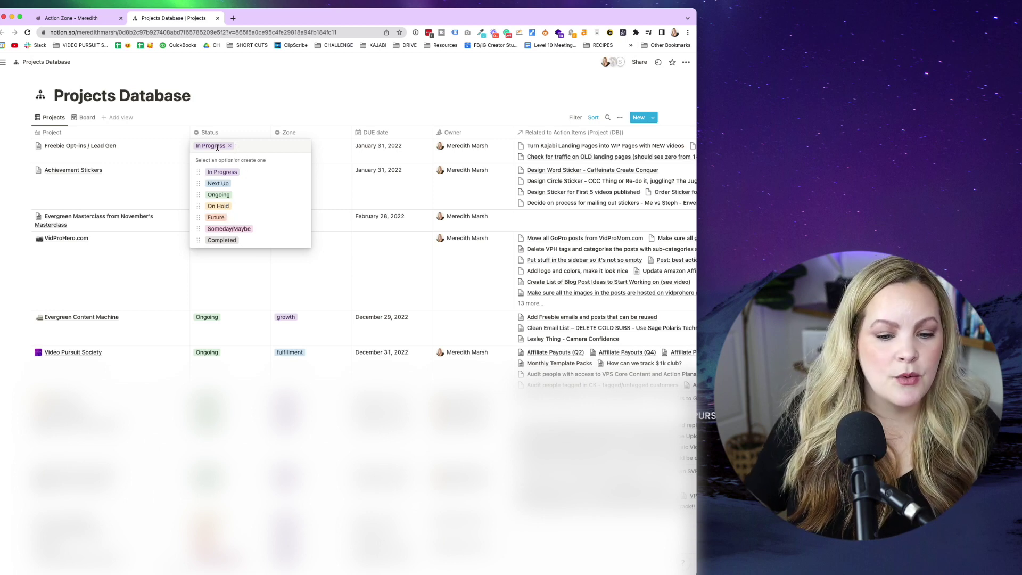
{"action": "left_click", "coordinate": [304, 148]}
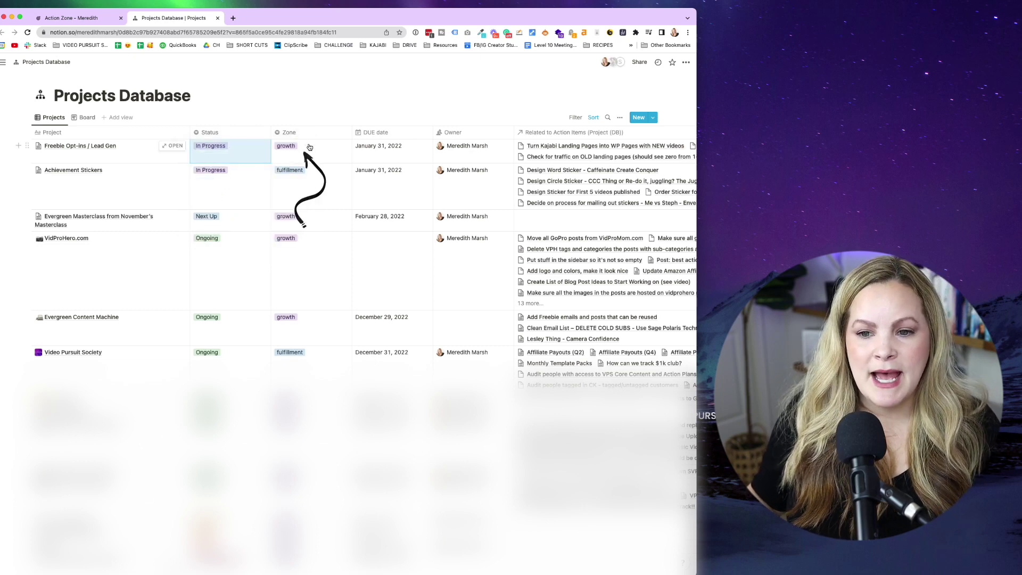
{"action": "left_click", "coordinate": [307, 147]}
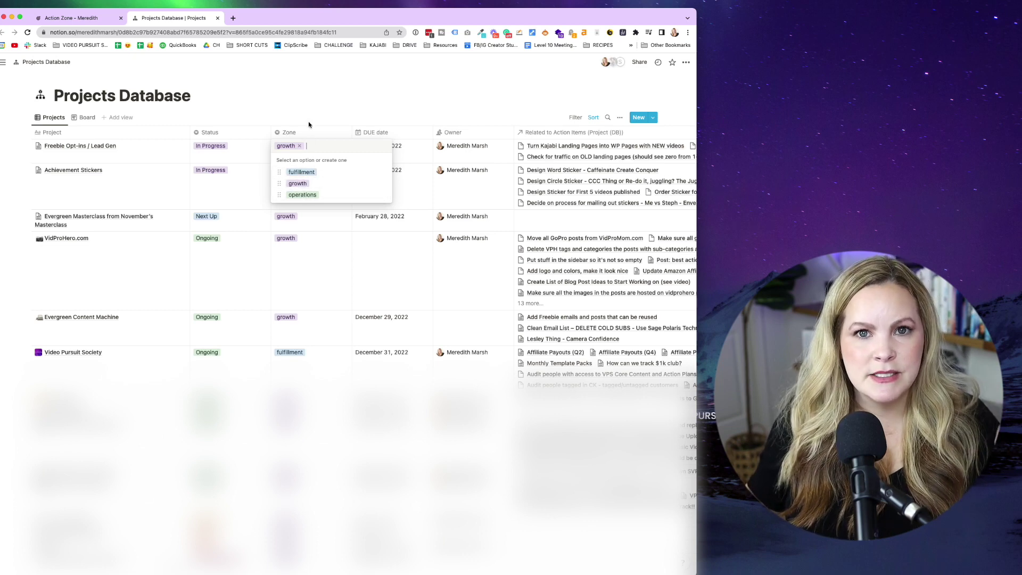
{"action": "key", "text": "Escape"}
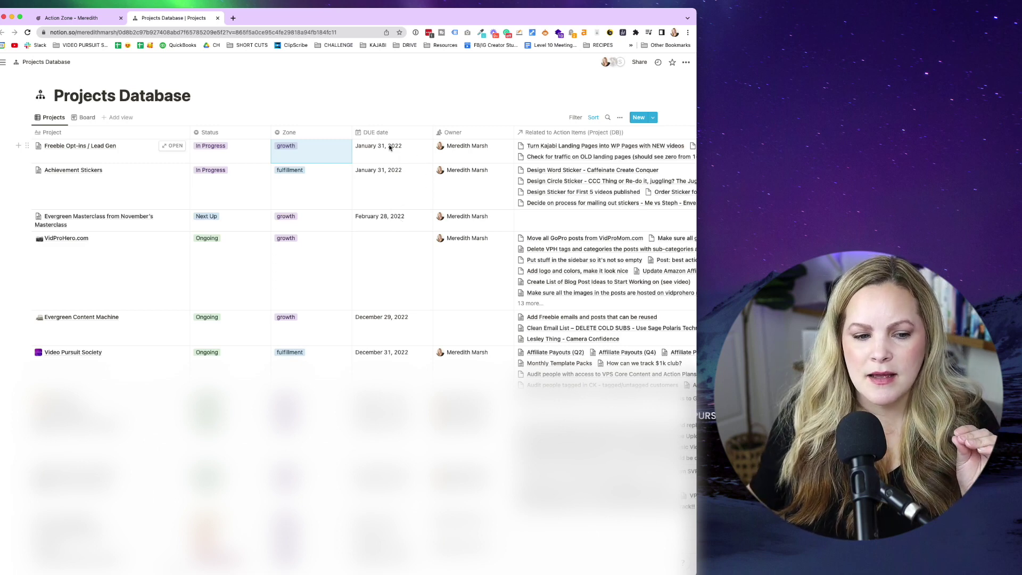
{"action": "scroll", "coordinate": [394, 146], "scroll_direction": "right", "scroll_amount": 2}
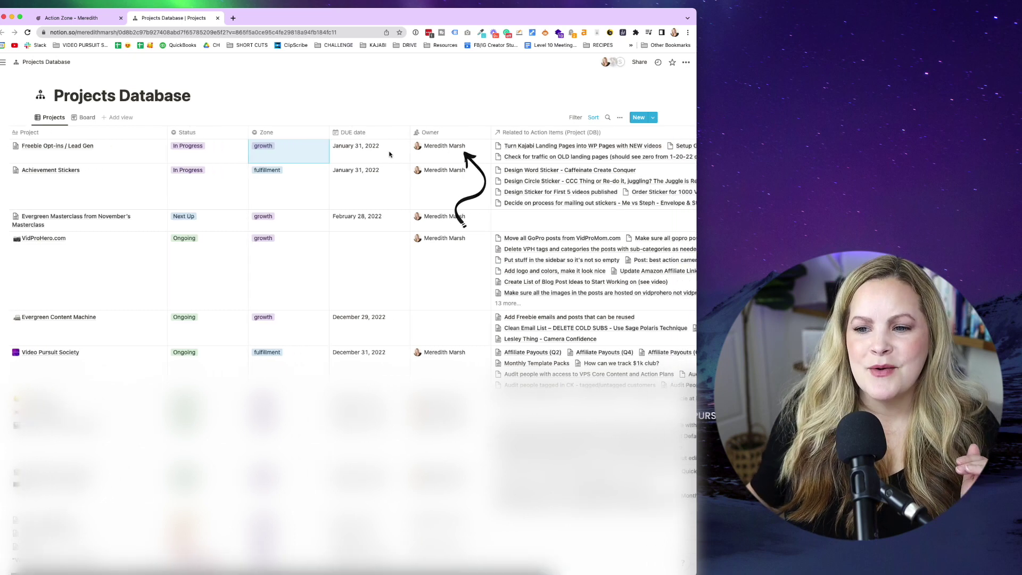
{"action": "scroll", "coordinate": [436, 145], "scroll_direction": "right", "scroll_amount": 3}
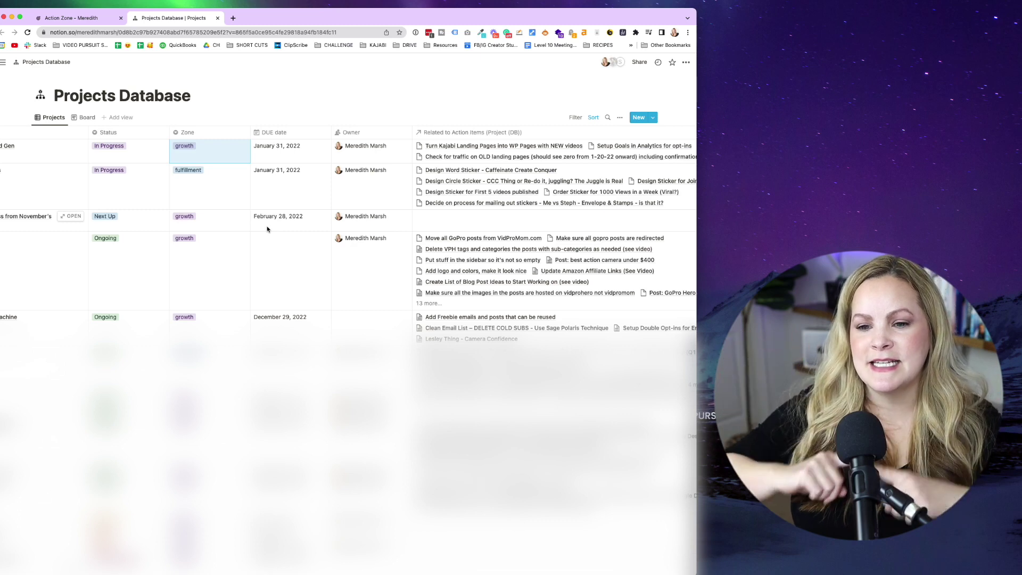
{"action": "scroll", "coordinate": [379, 328], "scroll_direction": "down", "scroll_amount": 5}
{"action": "scroll", "coordinate": [378, 328], "scroll_direction": "left", "scroll_amount": 3}
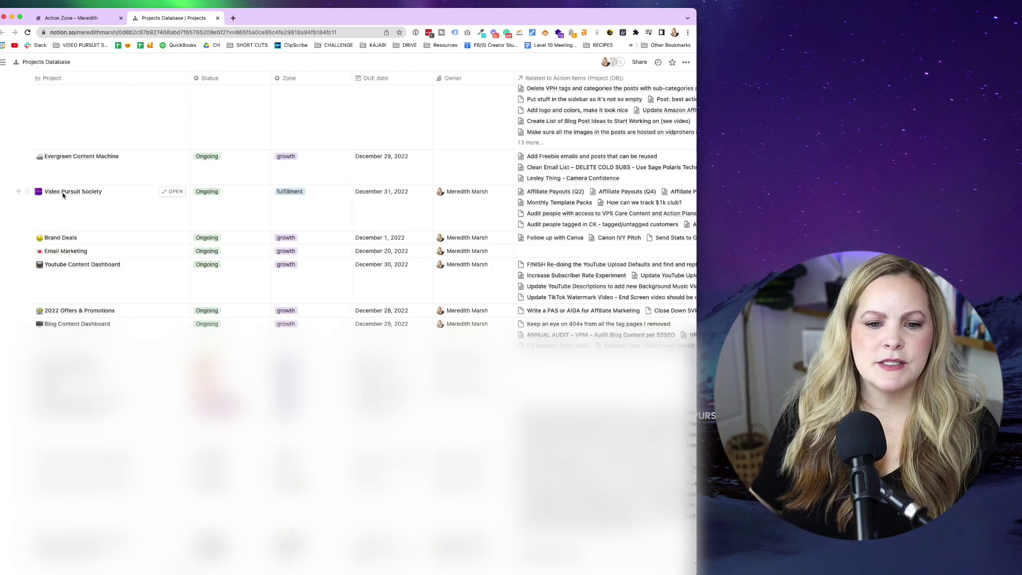
Expand Video Pursuit Society from a preview into a full page and open its related action items.
{"action": "left_click", "coordinate": [173, 193]}
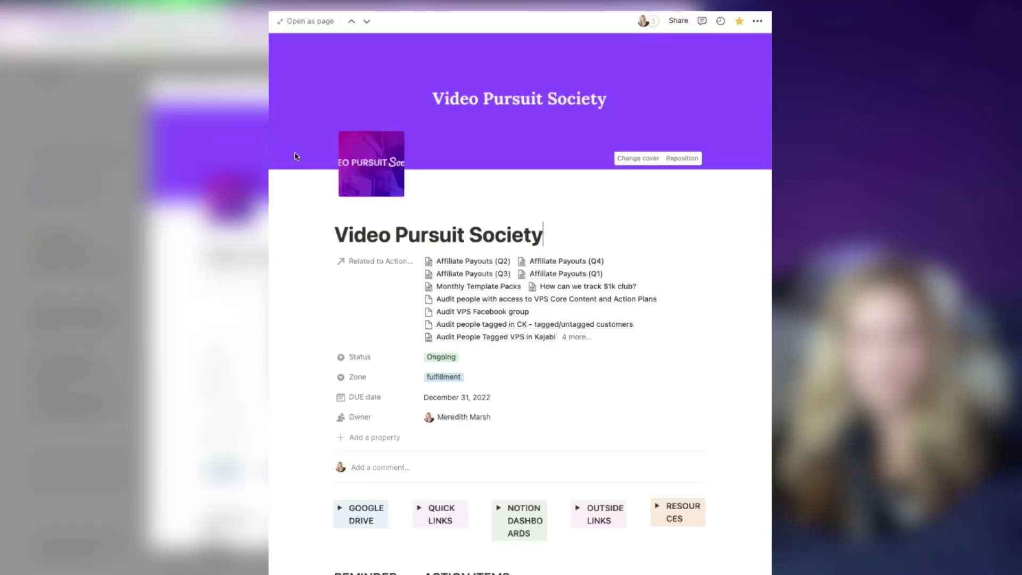
{"action": "left_click", "coordinate": [310, 21]}
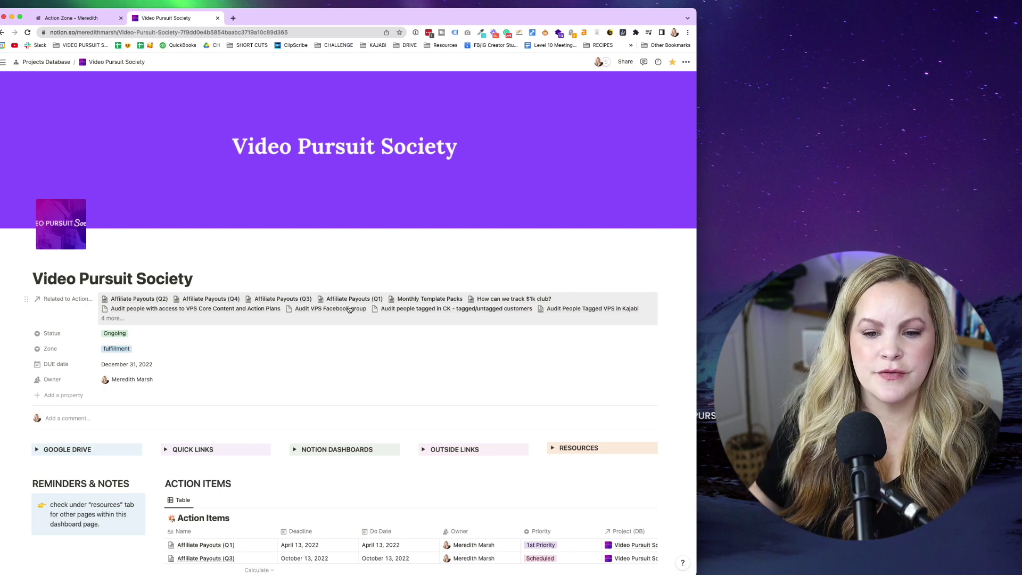
{"action": "left_click", "coordinate": [129, 321]}
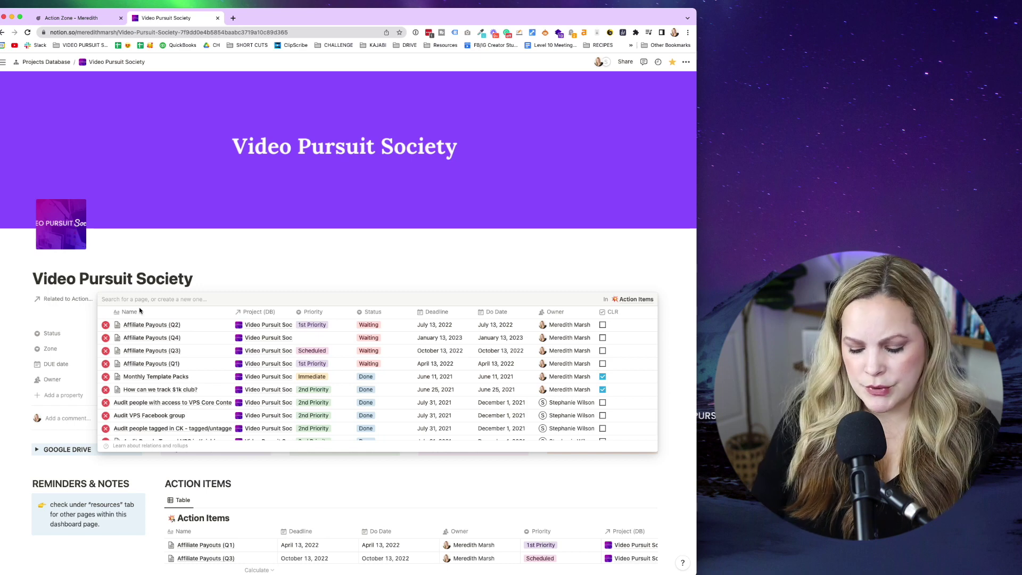
Create the action item 'Schedule FB group posts' linked to the Video Pursuit Society project.
{"action": "type", "text": "Schedule FB group posts"}
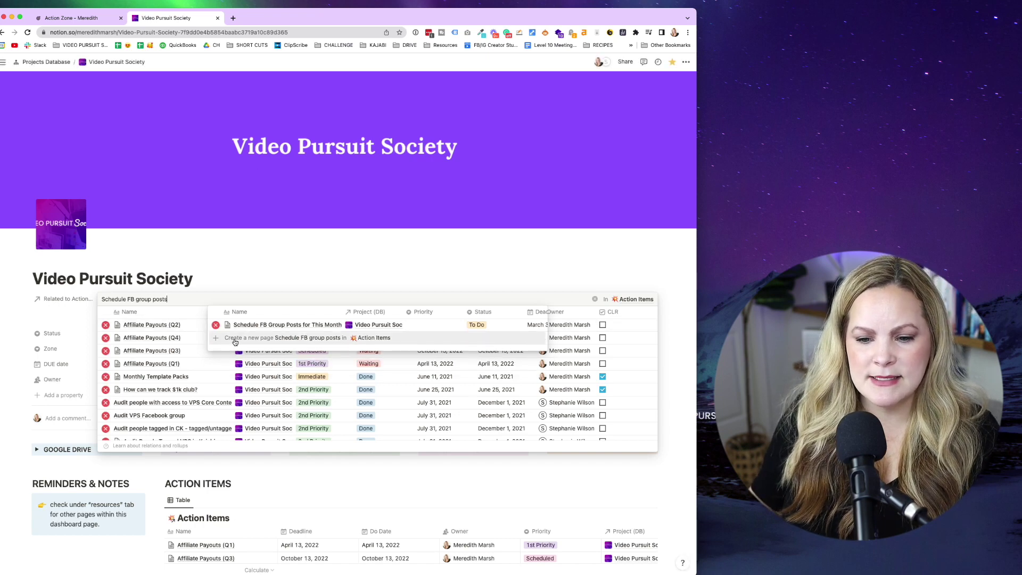
{"action": "key", "text": "super+a"}
{"action": "key", "text": "BackSpace"}
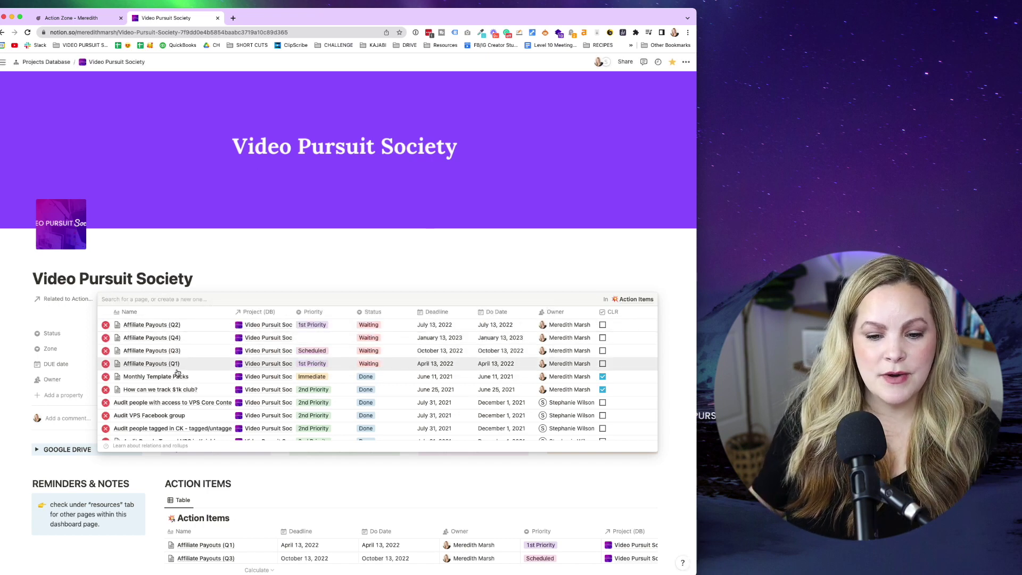
{"action": "scroll", "coordinate": [178, 372], "scroll_direction": "down", "scroll_amount": 3}
Open 'Schedule FB group posts' as a full page and set its status to To Do.
{"action": "left_click", "coordinate": [159, 427]}
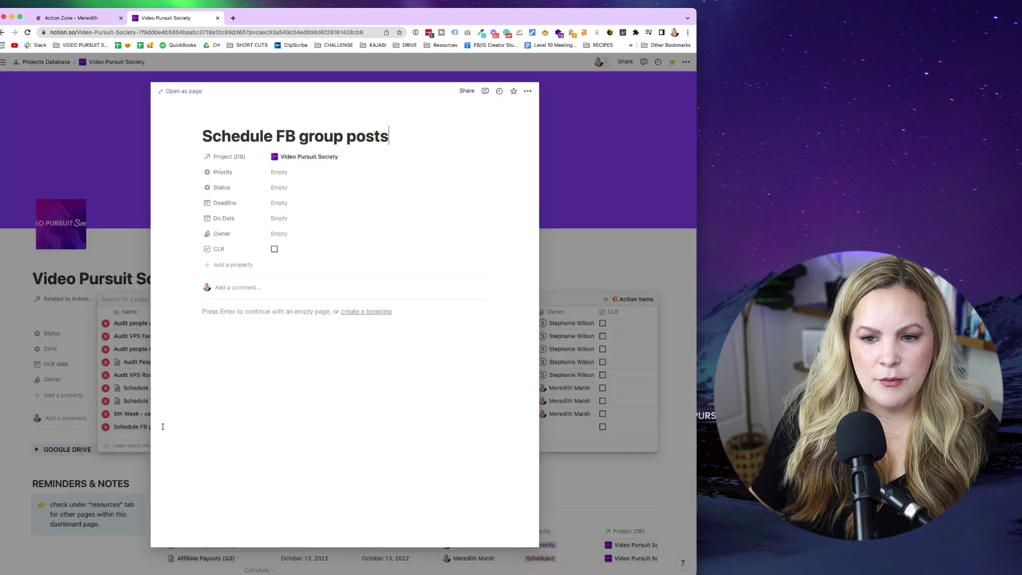
{"action": "left_click", "coordinate": [176, 91]}
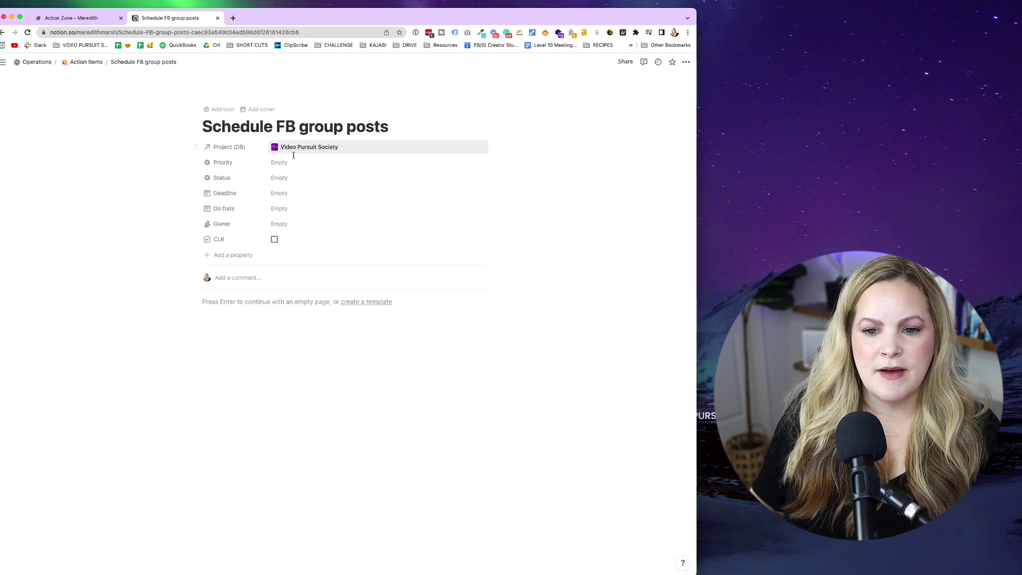
{"action": "left_click", "coordinate": [280, 179]}
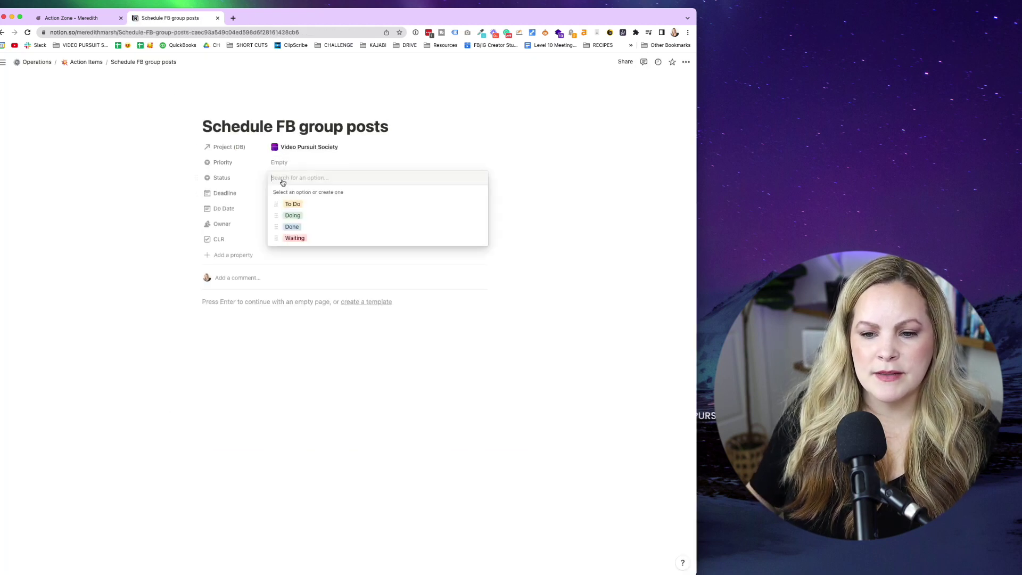
{"action": "left_click", "coordinate": [302, 206]}
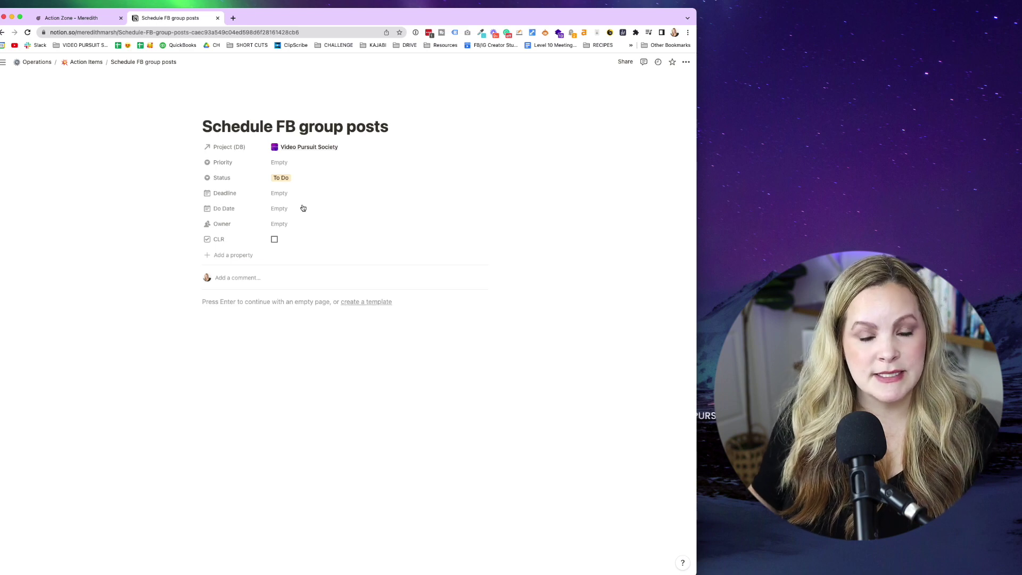
{"action": "left_click", "coordinate": [280, 178]}
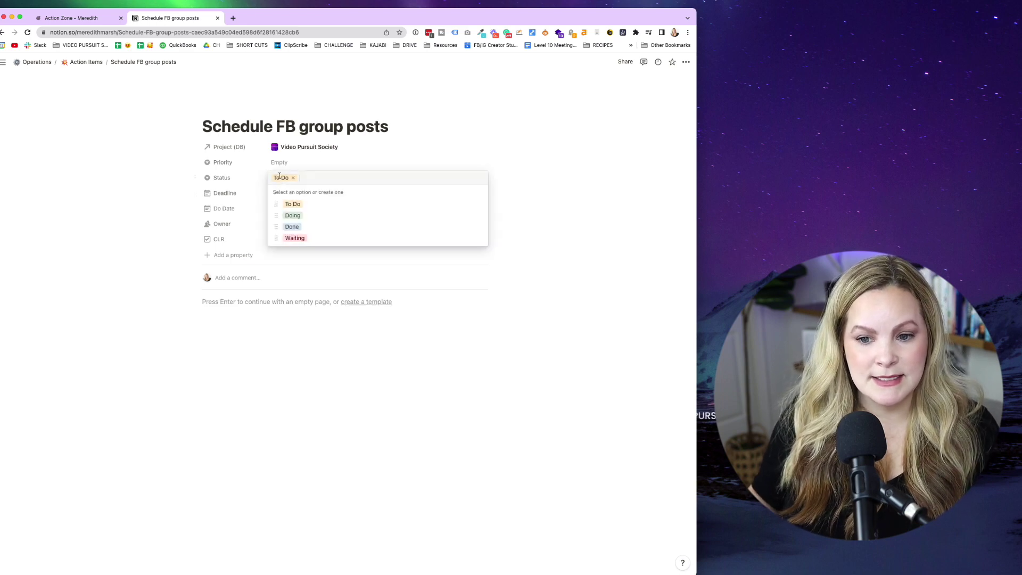
{"action": "left_click", "coordinate": [177, 213]}
Assign the item's owner and return to the Action Zone dashboard.
{"action": "left_click", "coordinate": [283, 224]}
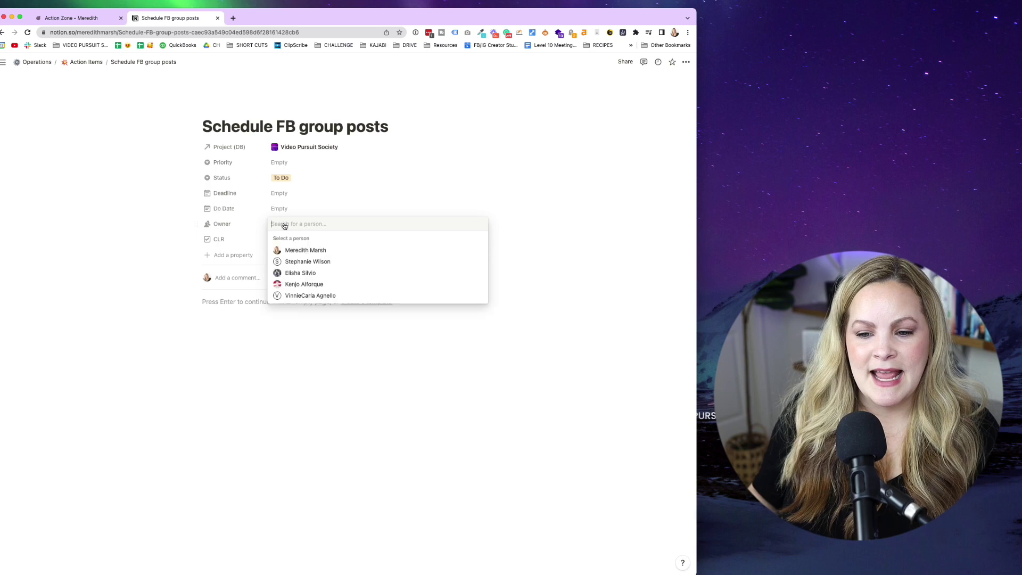
{"action": "left_click", "coordinate": [301, 249]}
{"action": "left_click", "coordinate": [100, 283]}
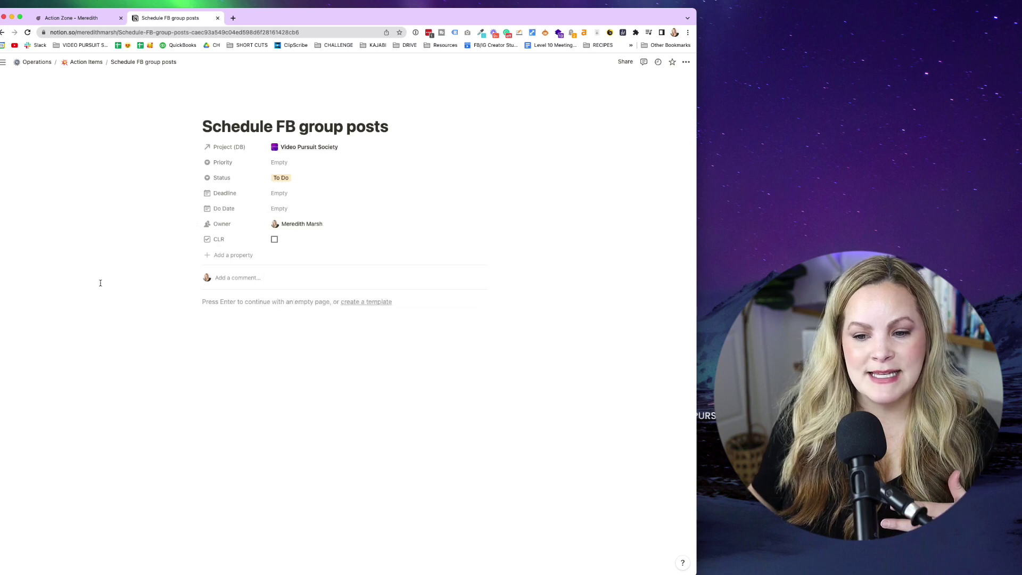
{"action": "left_click", "coordinate": [82, 23]}
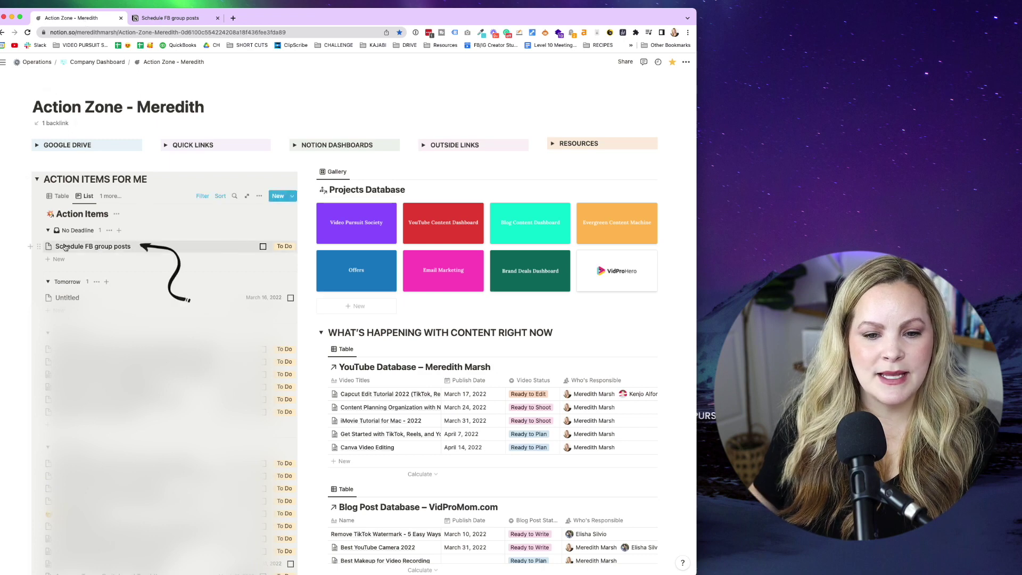
{"action": "scroll", "coordinate": [32, 126], "scroll_direction": "down", "scroll_amount": 3}
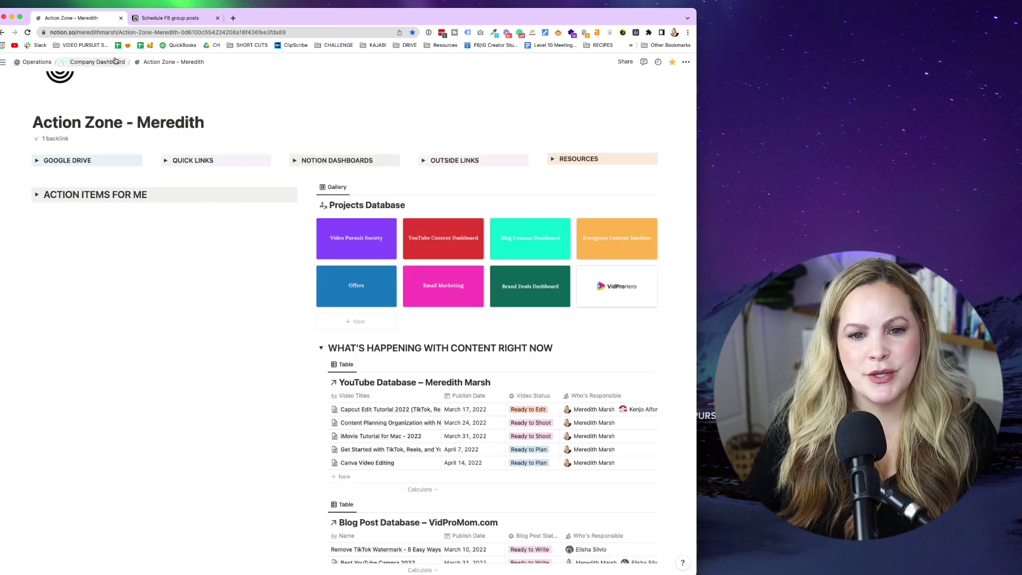
Go up to the Company Dashboard and scroll to its Ongoing, In Progress, Next Up and On Hold projects.
{"action": "left_click", "coordinate": [101, 63]}
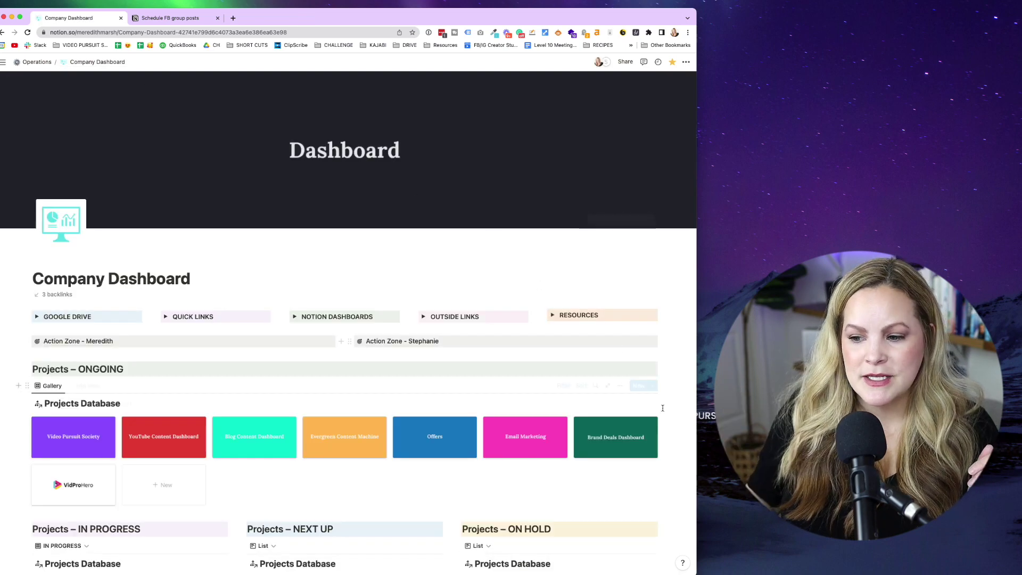
{"action": "scroll", "coordinate": [668, 447], "scroll_direction": "down", "scroll_amount": 4}
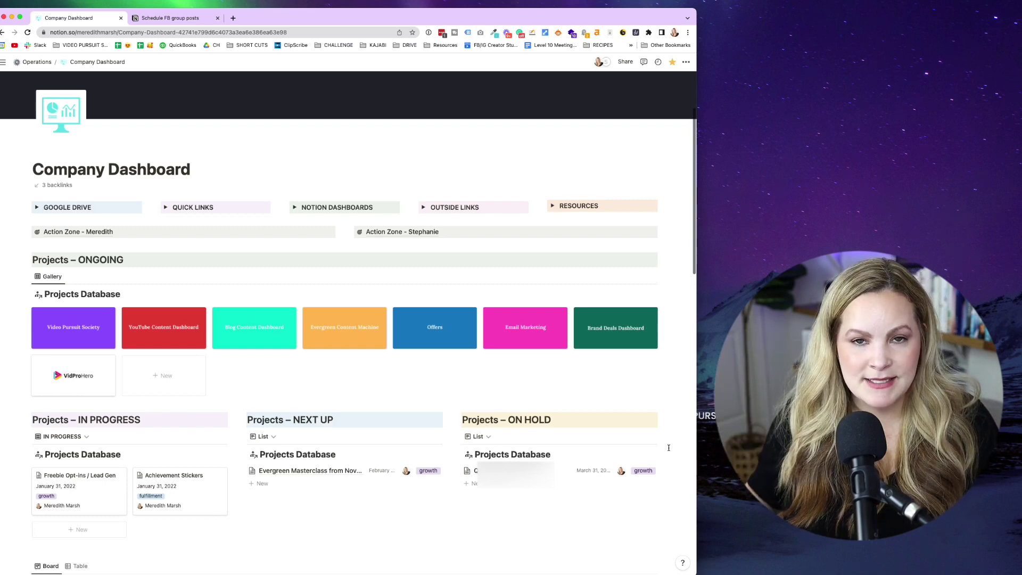
{"action": "scroll", "coordinate": [384, 439], "scroll_direction": "down", "scroll_amount": 2}
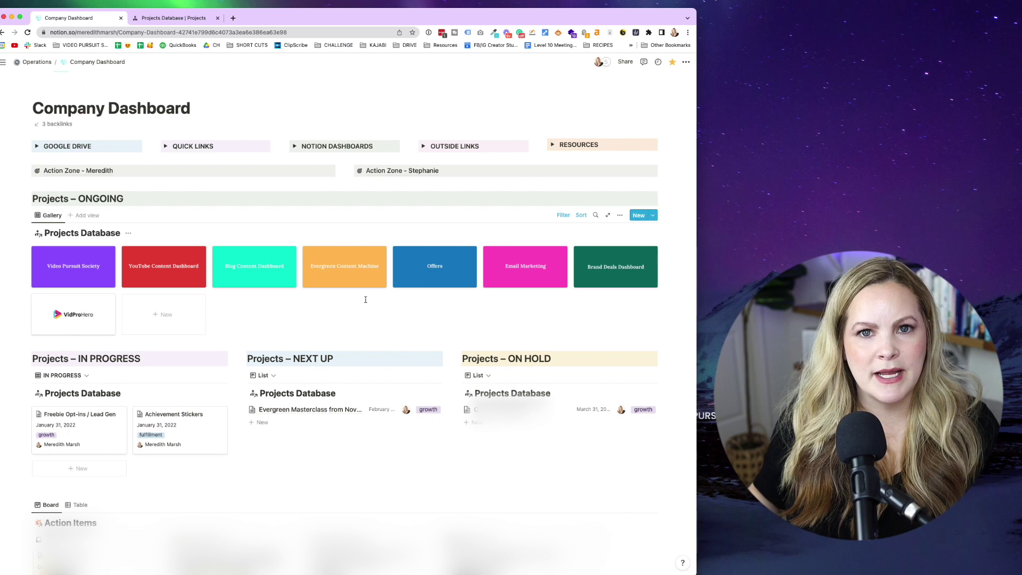
{"action": "scroll", "coordinate": [365, 299], "scroll_direction": "down", "scroll_amount": 1}
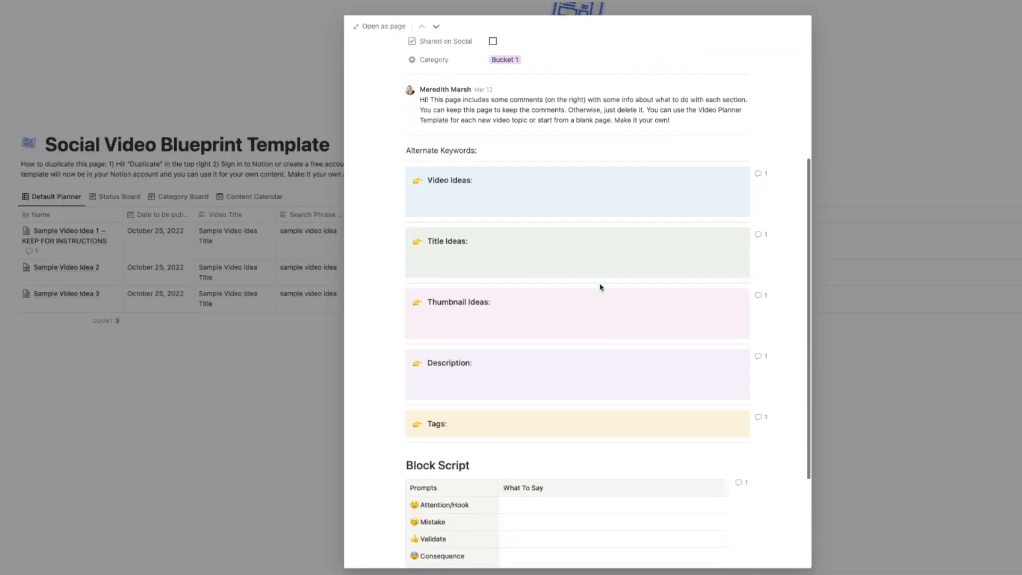
Scroll the Social Video Blueprint guide page and request access to the Blueprint.
{"action": "scroll", "coordinate": [600, 287], "scroll_direction": "down", "scroll_amount": 3}
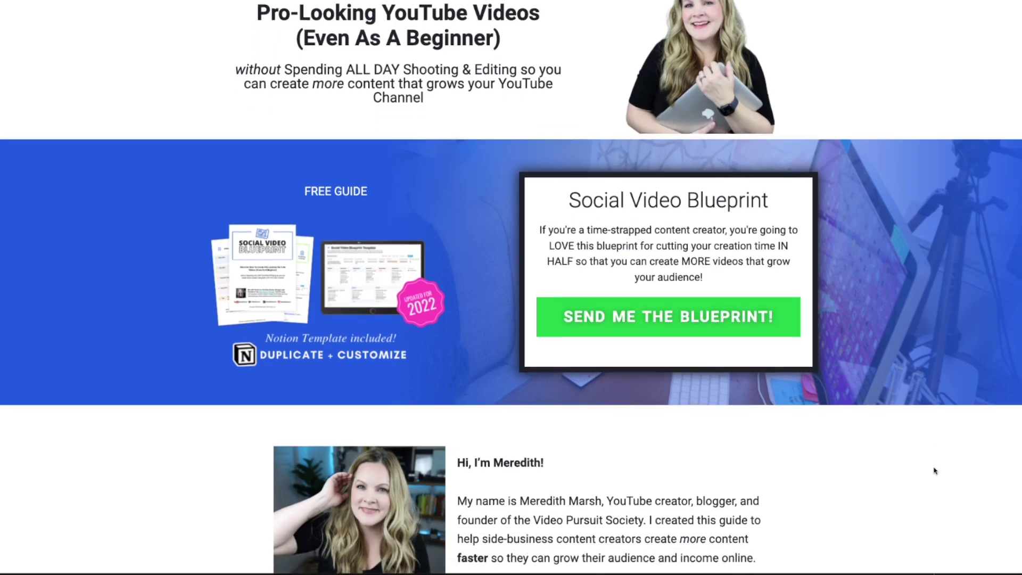
{"action": "scroll", "coordinate": [933, 472], "scroll_direction": "down", "scroll_amount": 1}
{"action": "left_click", "coordinate": [652, 282]}
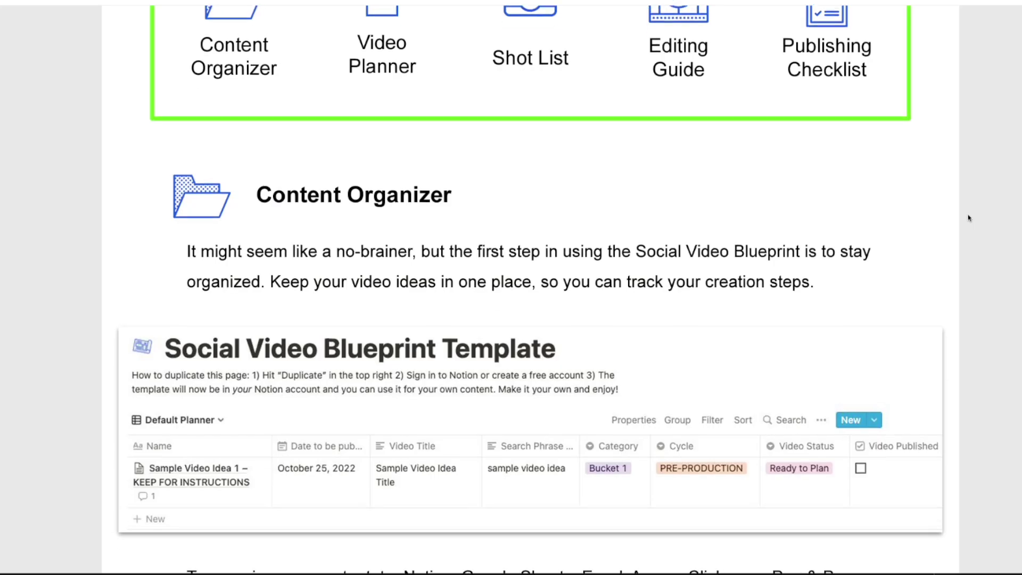
{"action": "scroll", "coordinate": [969, 217], "scroll_direction": "down", "scroll_amount": 5}
{"action": "scroll", "coordinate": [969, 218], "scroll_direction": "down", "scroll_amount": 1}
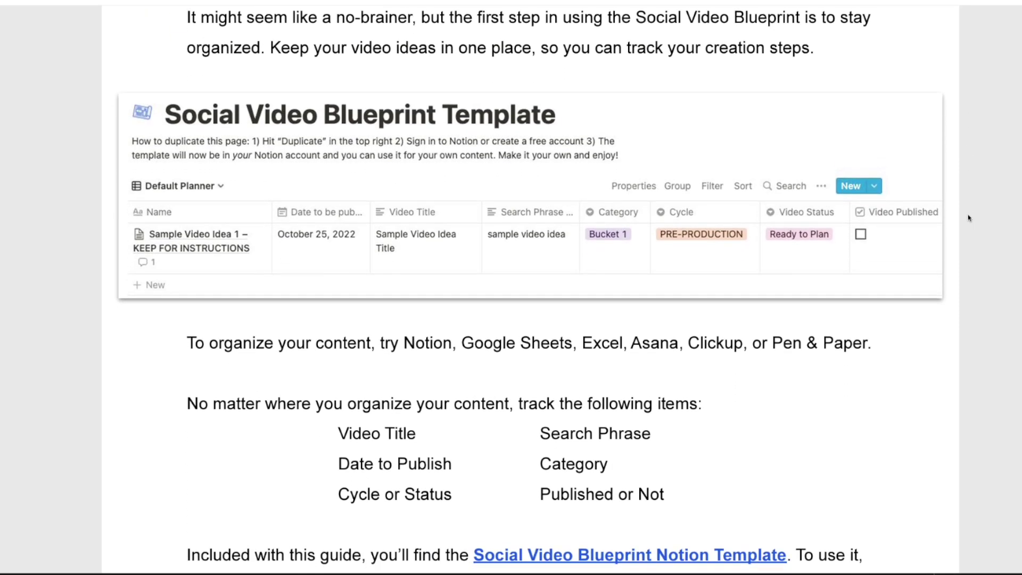